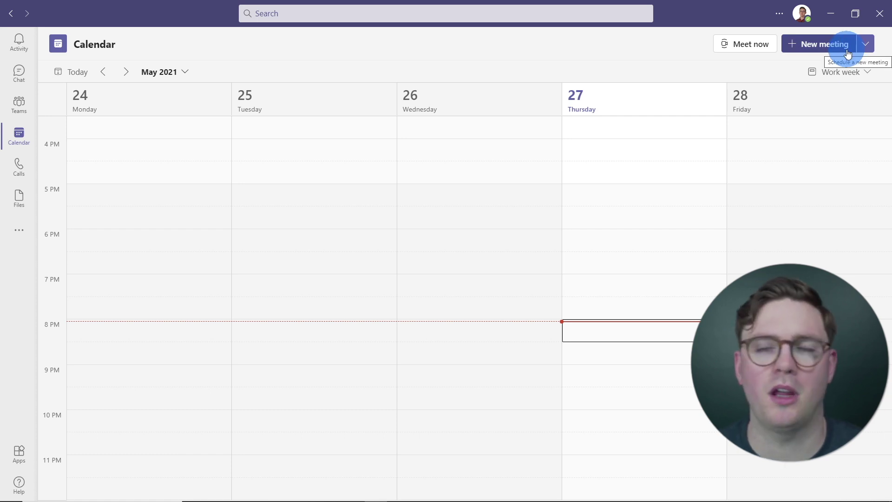
# Step: Start a new webinar from the New meeting dropdown
pyautogui.click(865, 44)
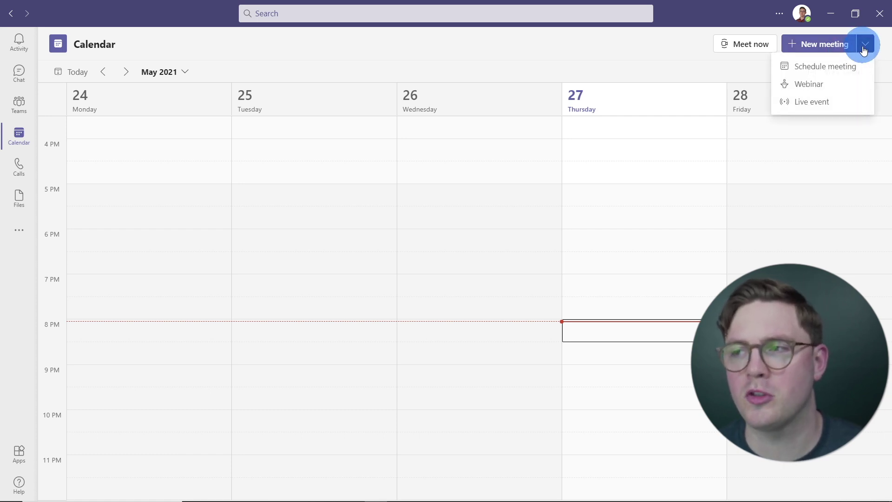
pyautogui.click(818, 84)
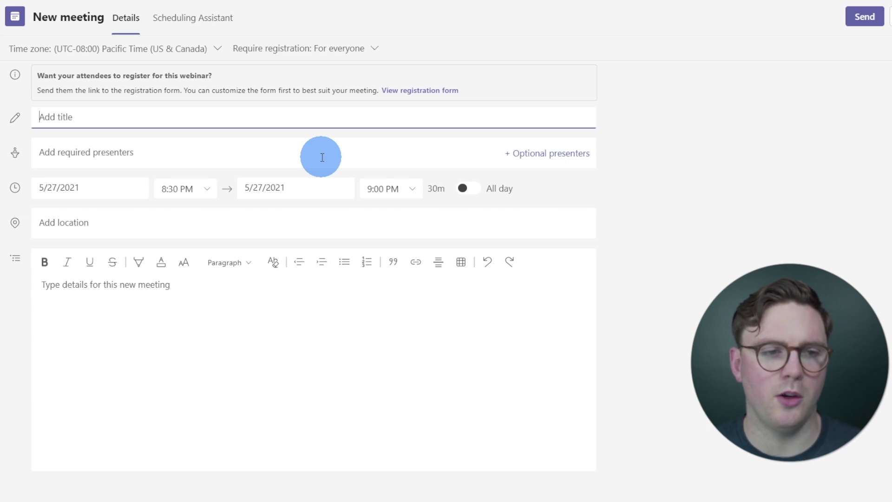
# Step: Paste in the webinar title and add two required presenters from the name suggestions
pyautogui.write("A dog's life with Harper")
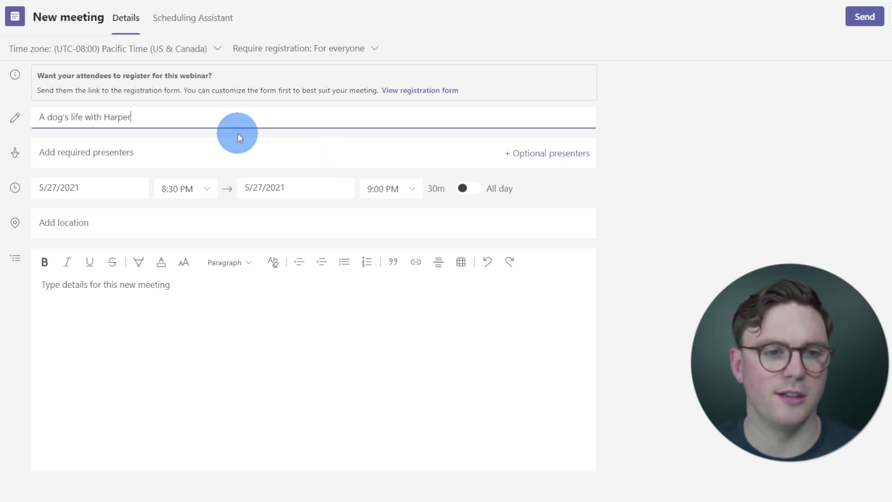
pyautogui.click(147, 152)
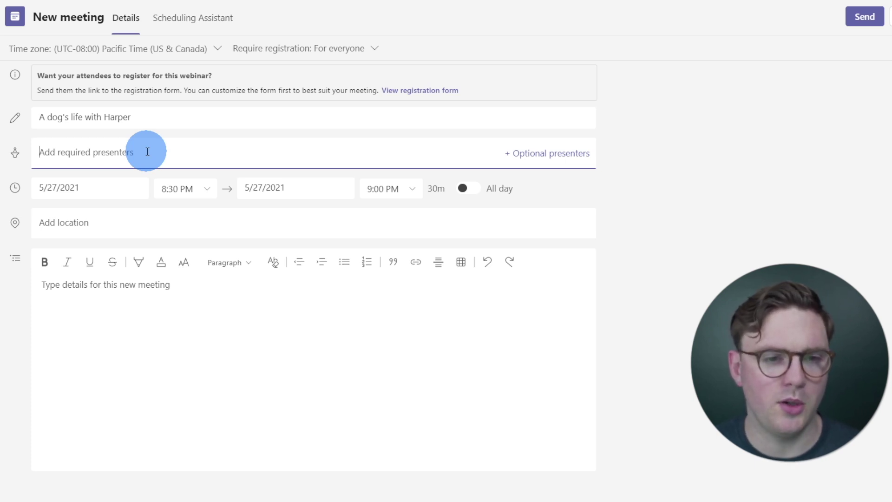
pyautogui.write('harper')
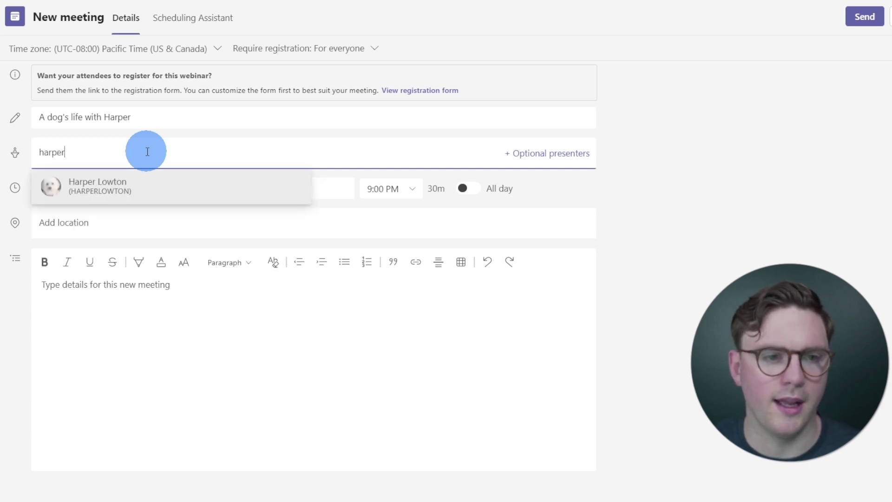
pyautogui.click(142, 181)
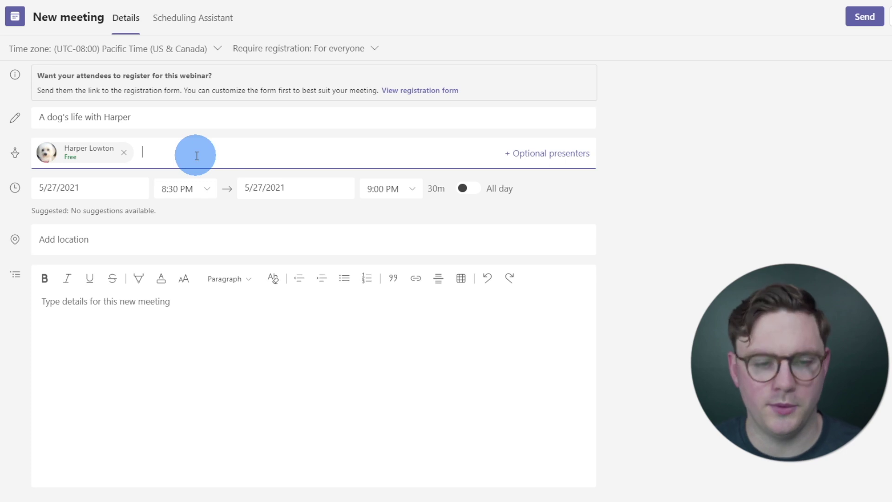
pyautogui.write('meg')
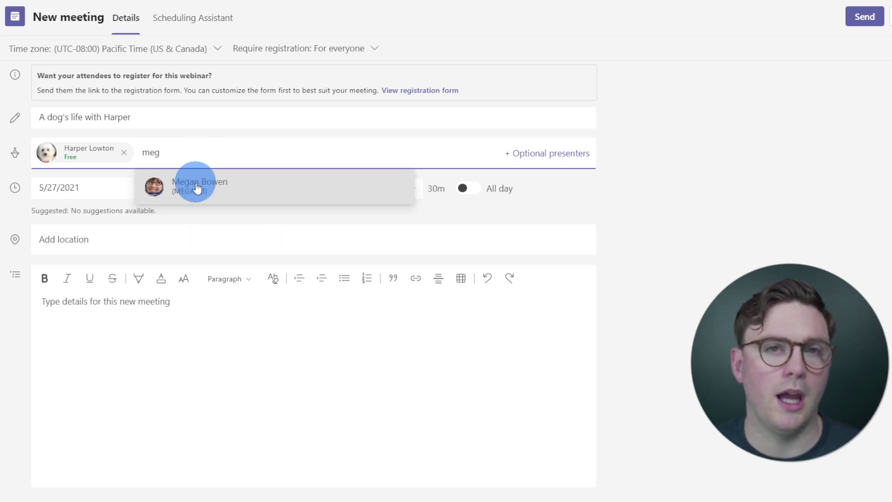
pyautogui.click(198, 181)
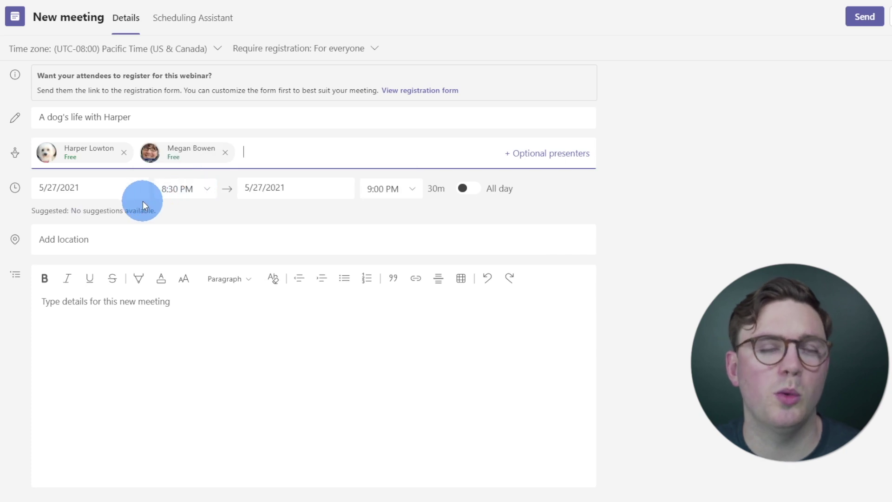
pyautogui.click(118, 184)
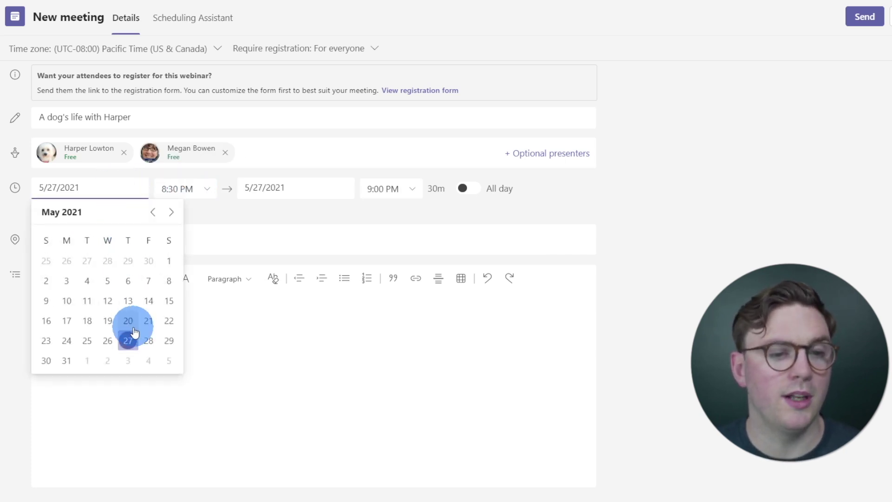
# Step: Schedule the webinar for 5/28/2021, starting 8:15 PM and ending 8:45 PM
pyautogui.click(148, 342)
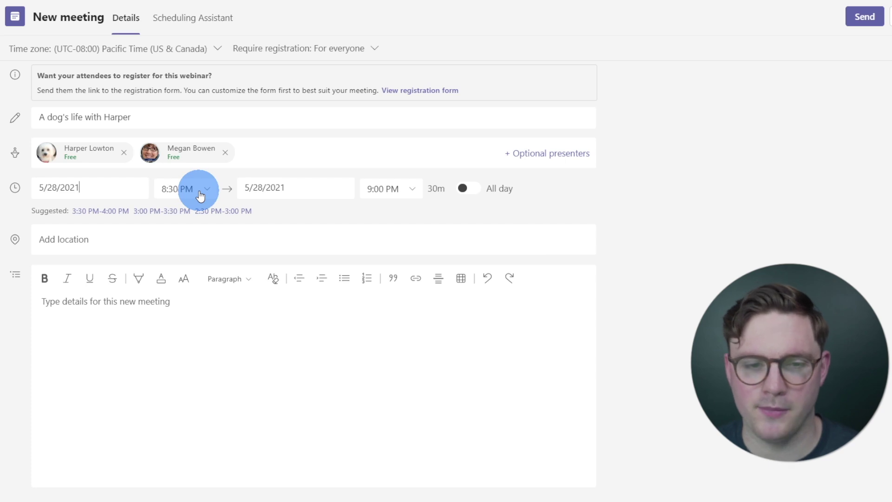
pyautogui.click(173, 187)
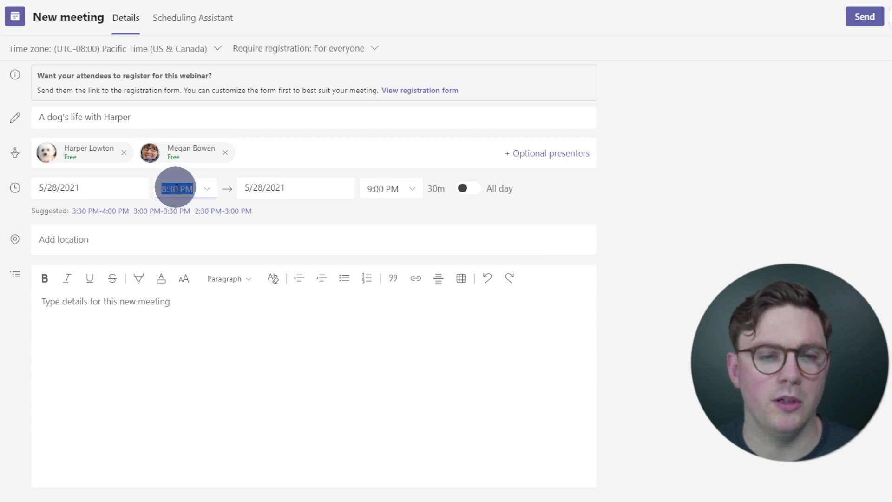
pyautogui.click(183, 194)
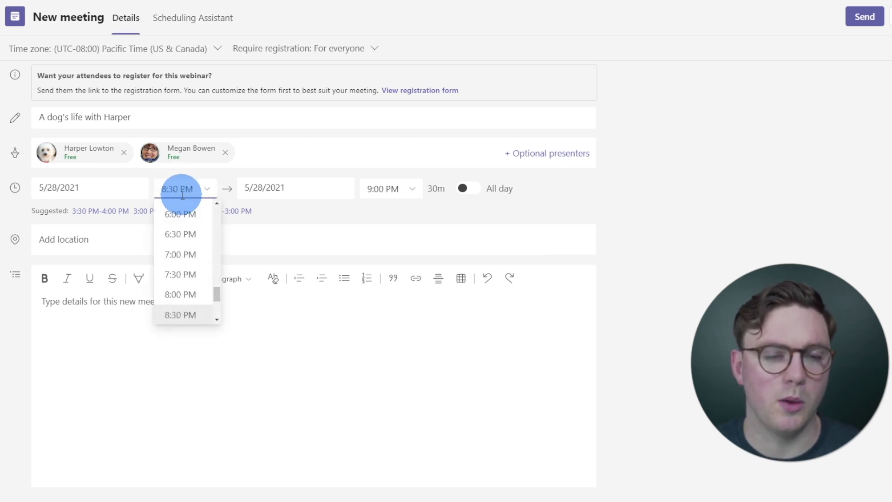
pyautogui.press('BackSpace')
pyautogui.press('BackSpace')
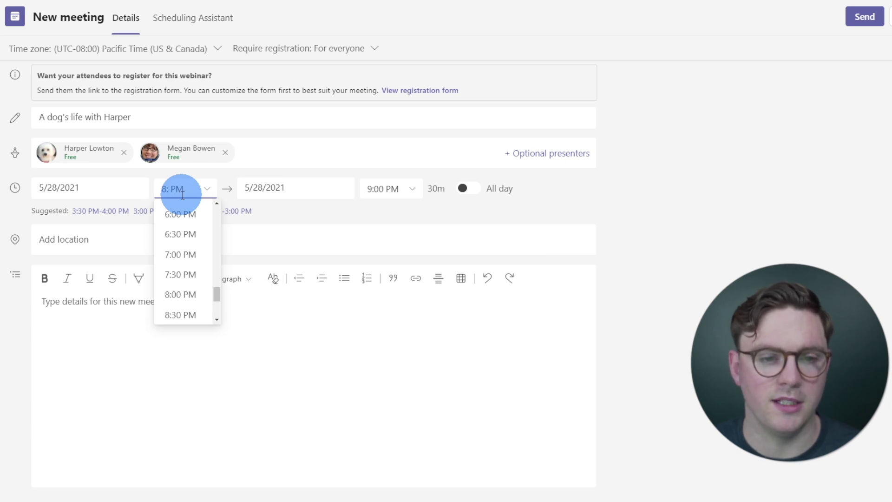
pyautogui.write('15')
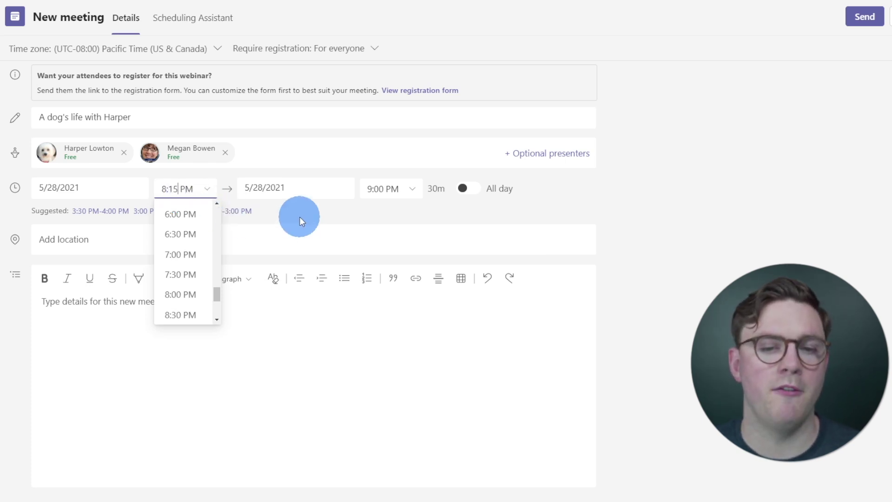
pyautogui.click(300, 211)
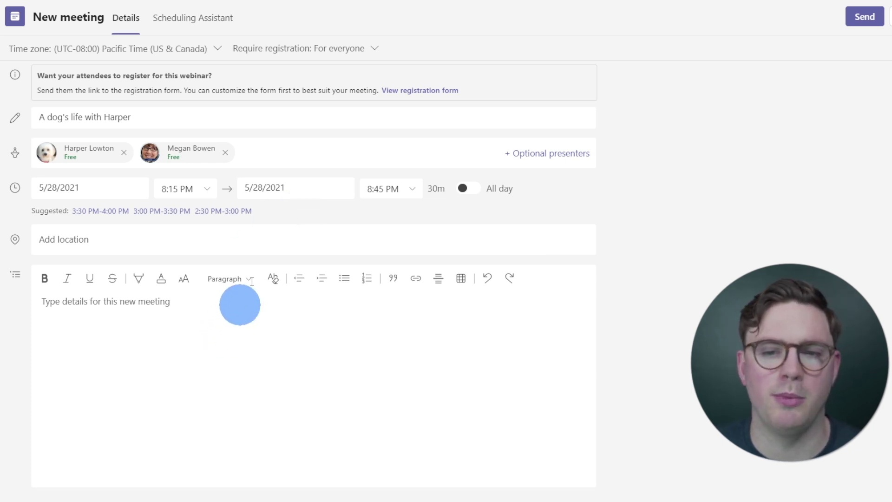
pyautogui.click(382, 189)
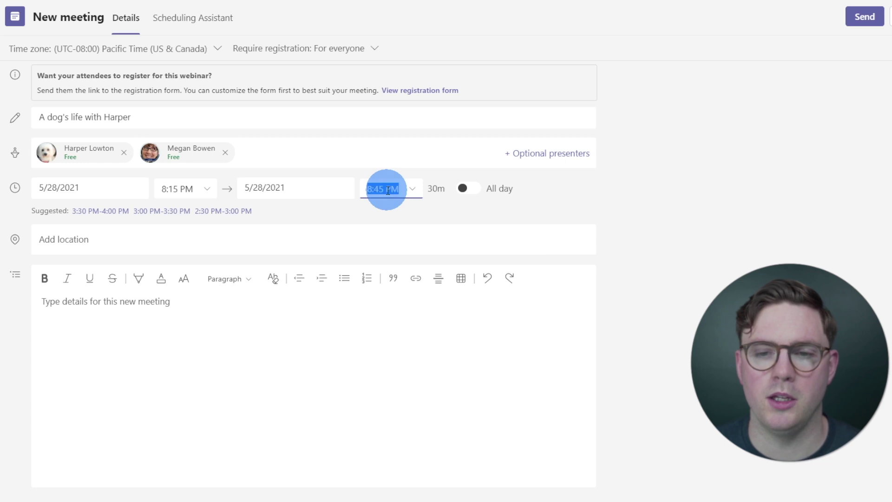
pyautogui.click(342, 210)
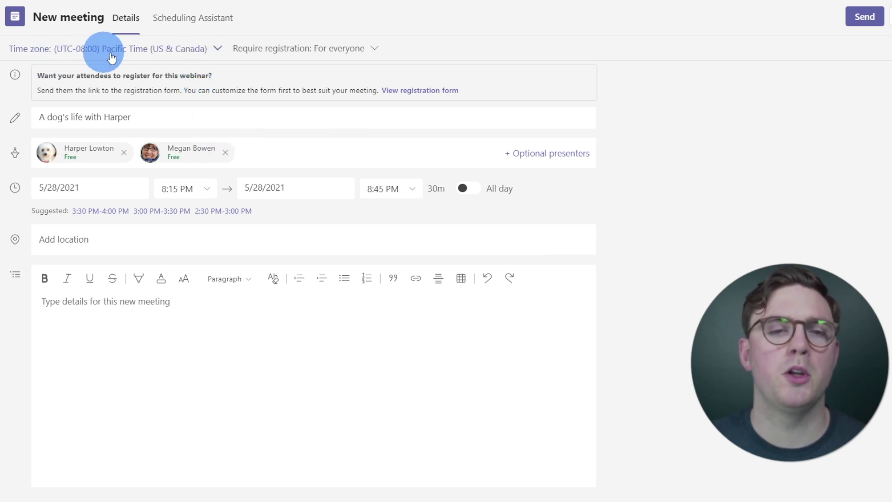
pyautogui.click(368, 49)
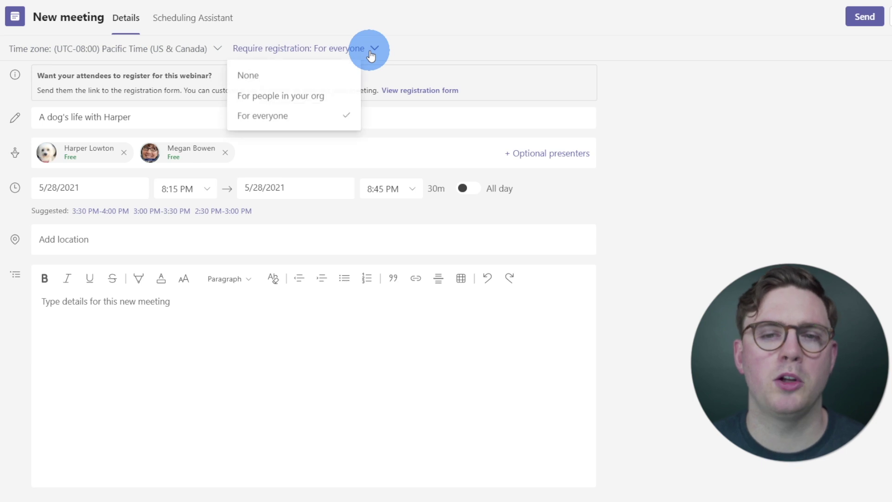
pyautogui.click(310, 114)
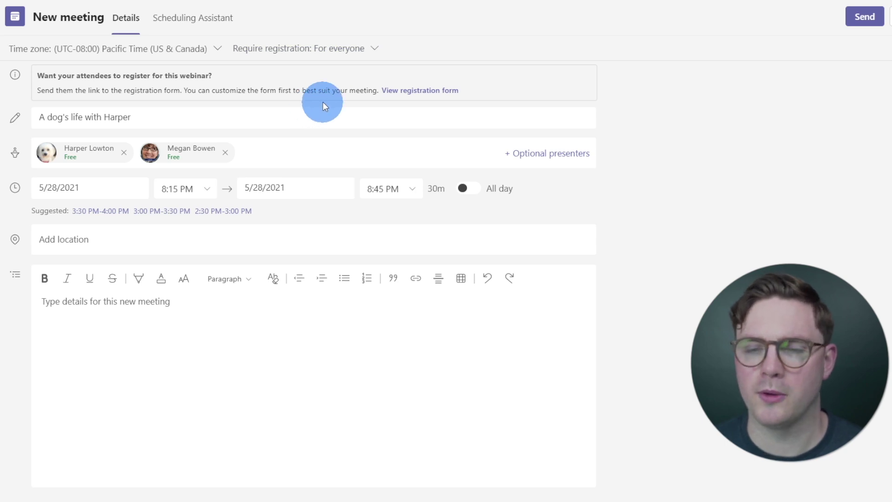
# Step: Open the registration form and add a speaker with the bio 'I am a dog!'
pyautogui.click(391, 93)
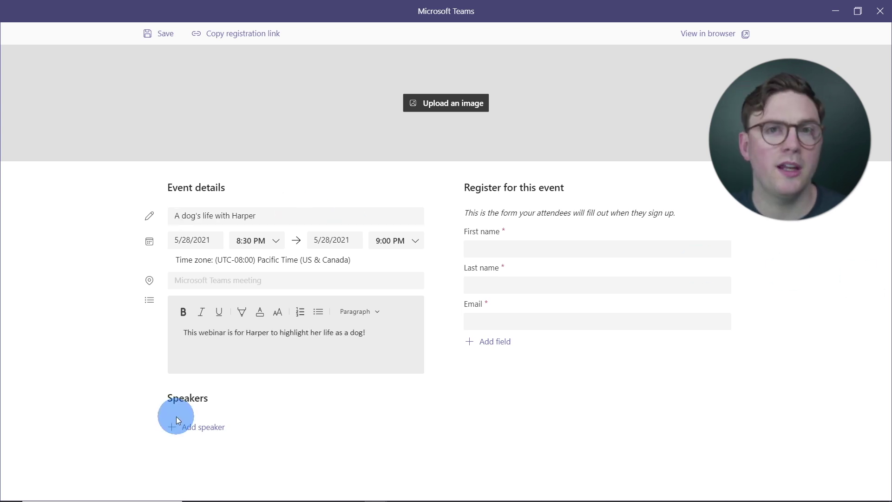
pyautogui.click(183, 426)
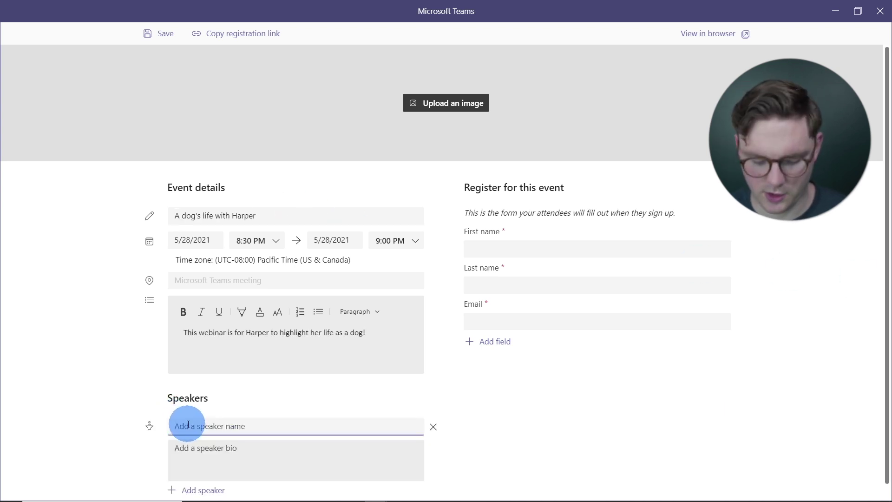
pyautogui.write('Harper Lowton')
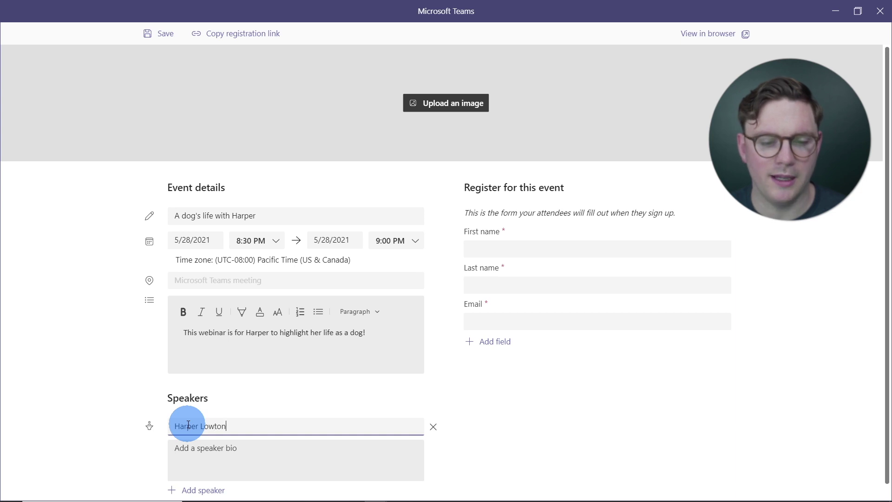
pyautogui.press('Tab')
pyautogui.write('I am a dog!')
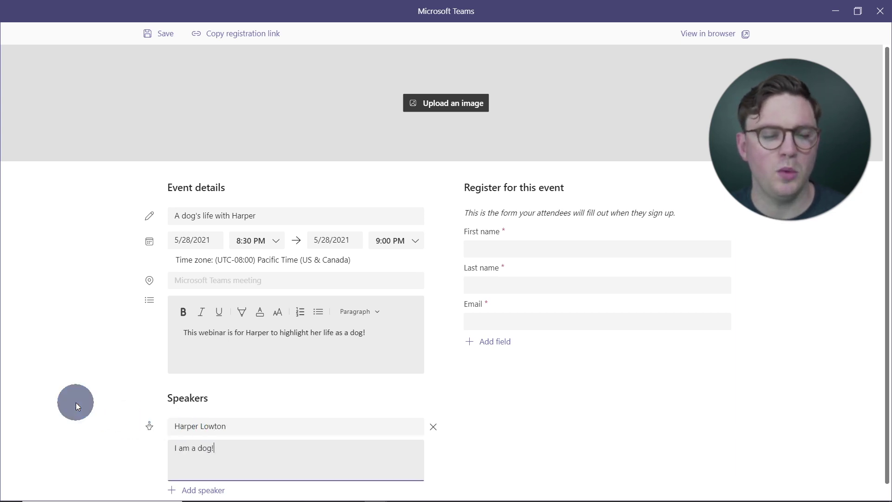
pyautogui.moveTo(185, 489)
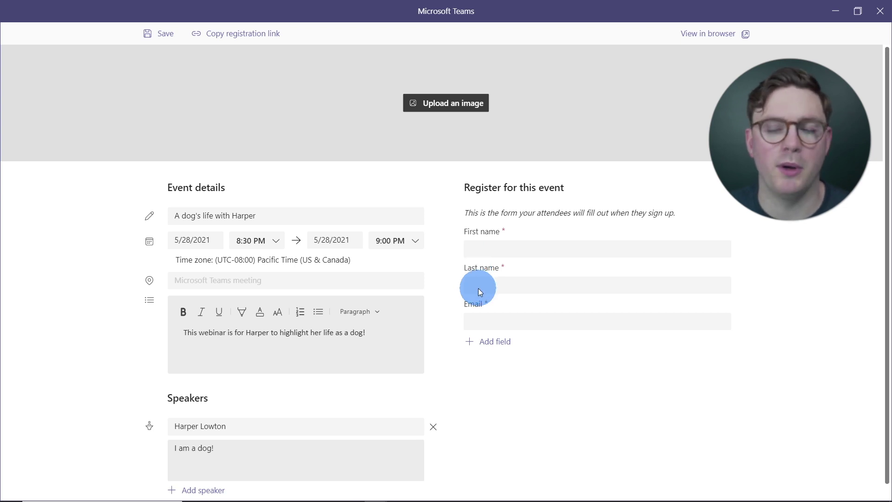
# Step: Remove the Organization field from the registration form
pyautogui.click(489, 348)
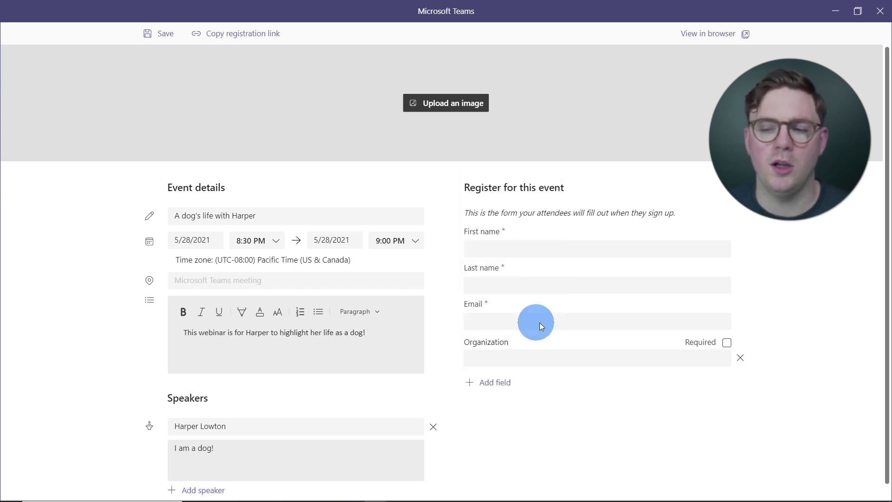
pyautogui.click(726, 343)
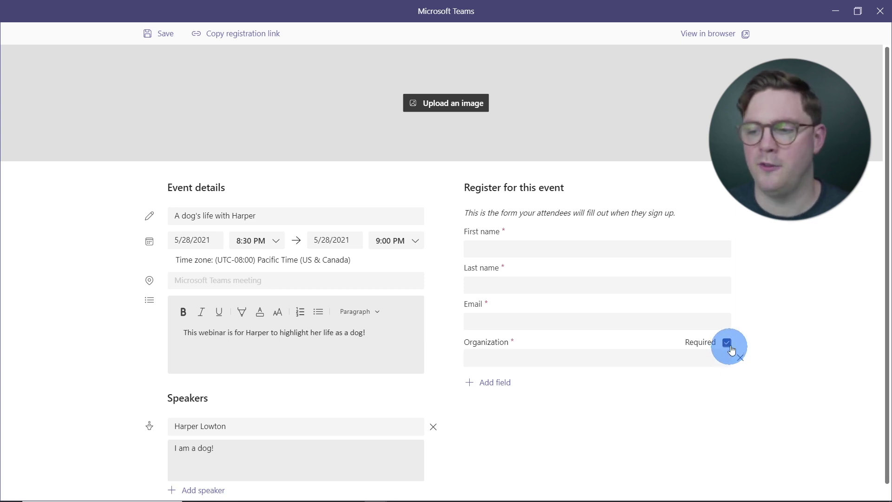
pyautogui.click(727, 343)
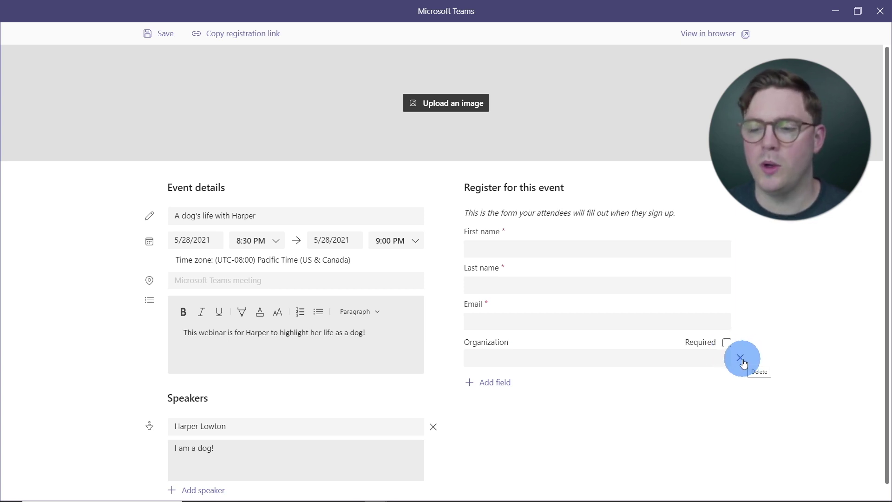
pyautogui.click(742, 360)
# Step: Add a required choice question 'What do you prefer?' with Dog, Cat and I love both!
pyautogui.click(491, 350)
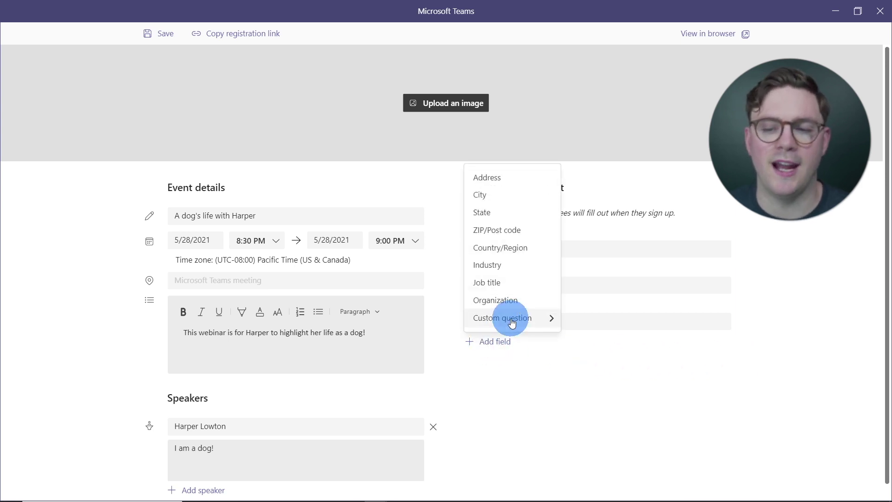
pyautogui.click(534, 322)
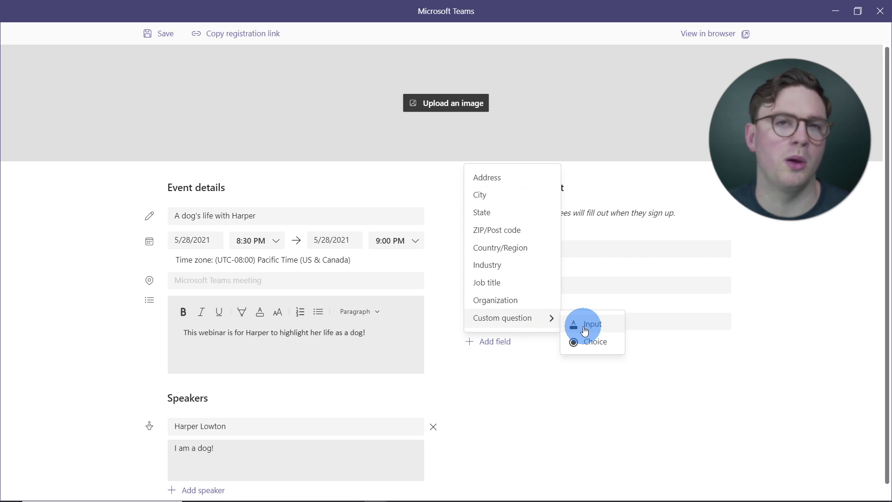
pyautogui.click(593, 343)
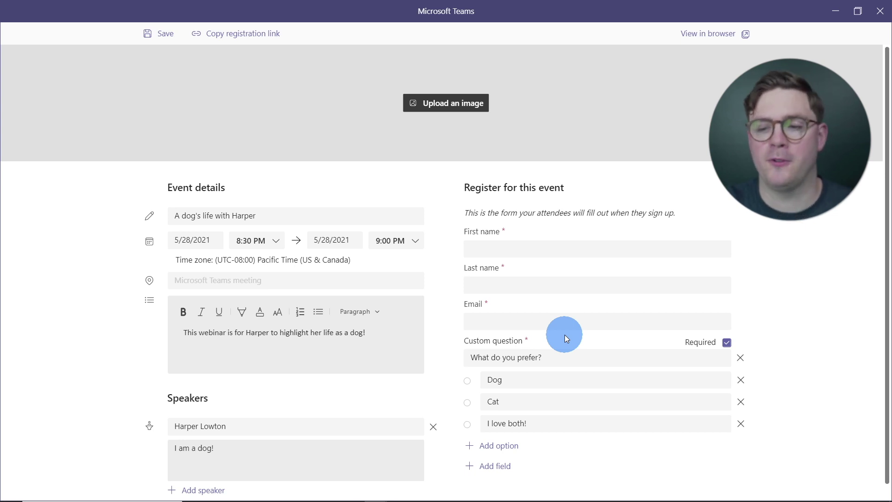
# Step: Upload DogBiscuitWebinar.jpg as the registration page banner and adjust its crop
pyautogui.click(441, 110)
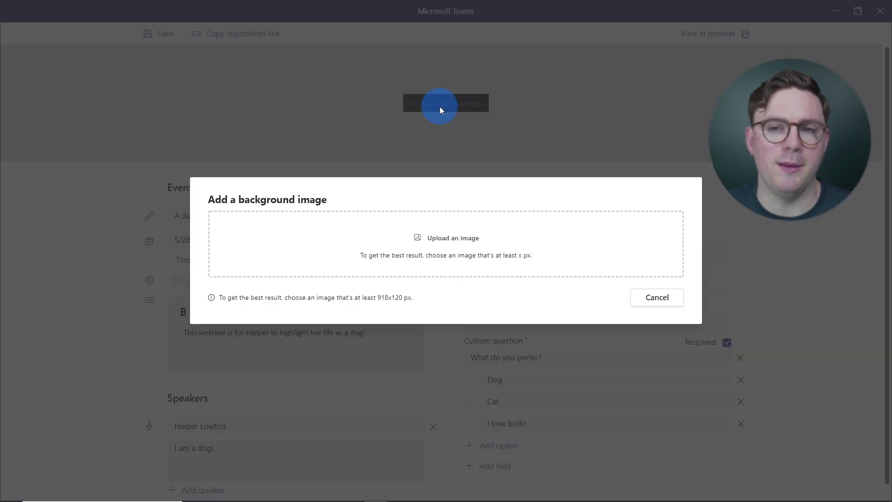
pyautogui.click(362, 218)
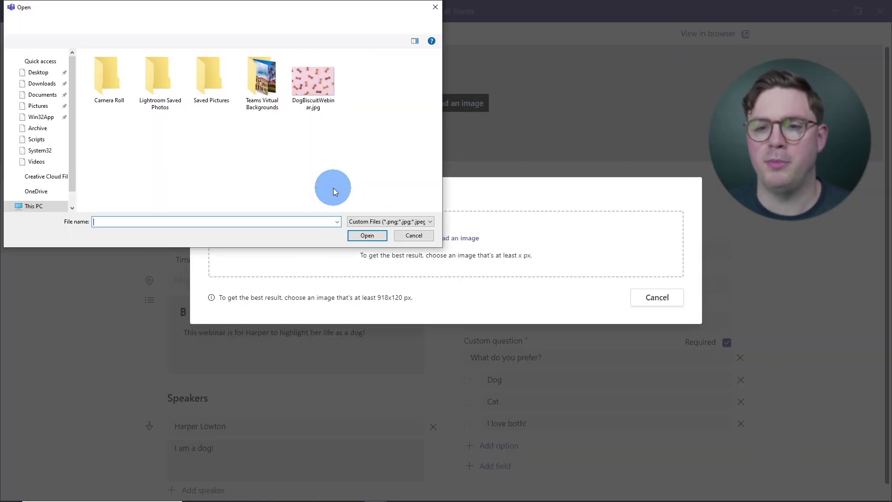
pyautogui.click(314, 77)
pyautogui.doubleClick(314, 77)
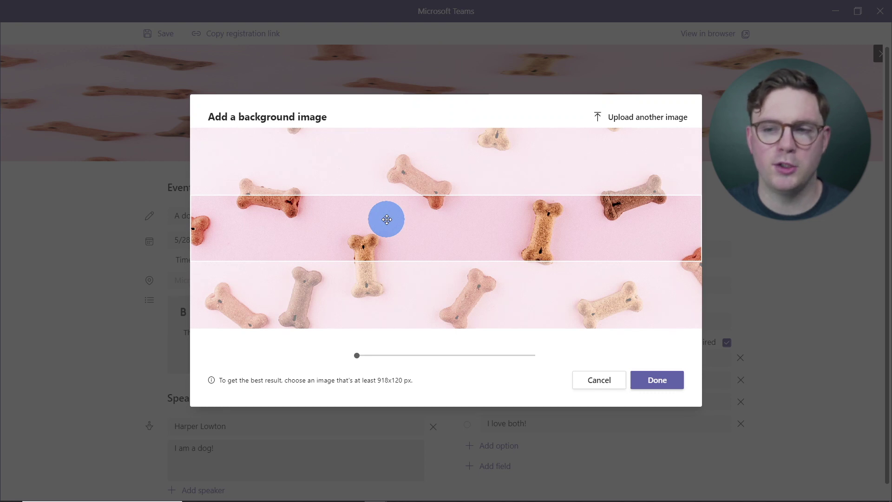
pyautogui.moveTo(387, 219); pyautogui.dragTo(404, 201)
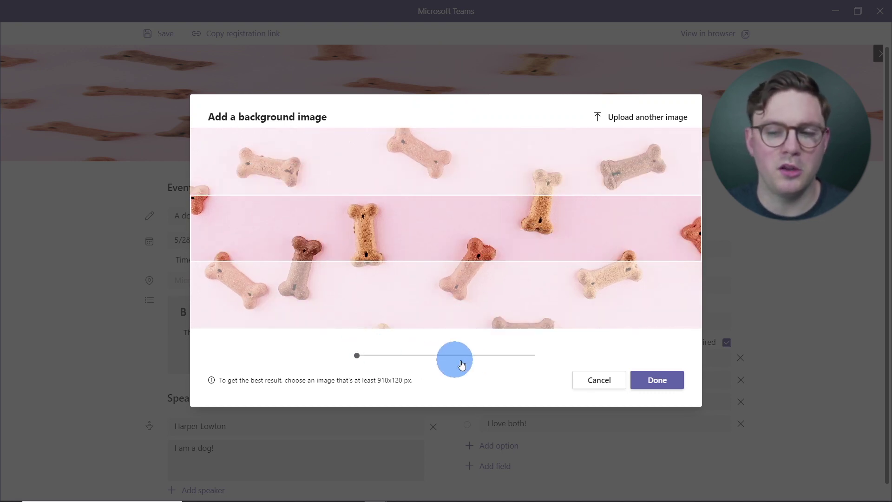
pyautogui.click(669, 386)
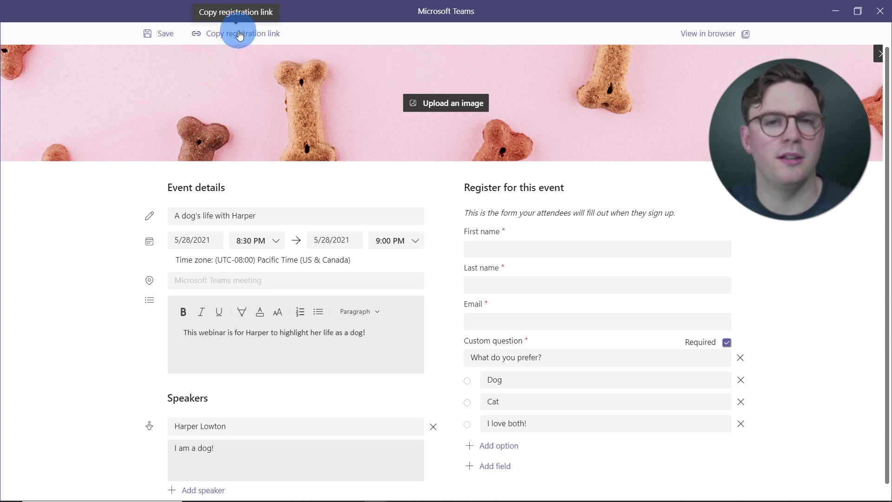
# Step: Save and preview the registration form, then close its window
pyautogui.click(166, 36)
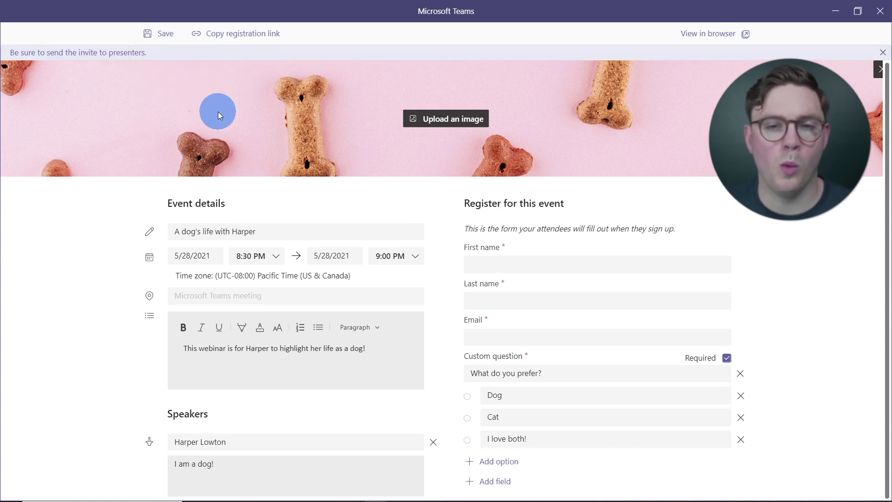
pyautogui.scroll(-1, 236, 214)
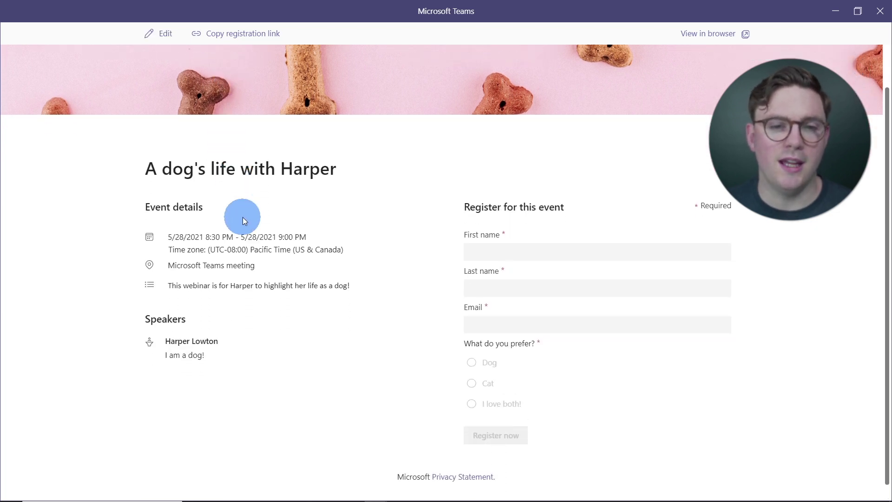
pyautogui.scroll(1, 244, 216)
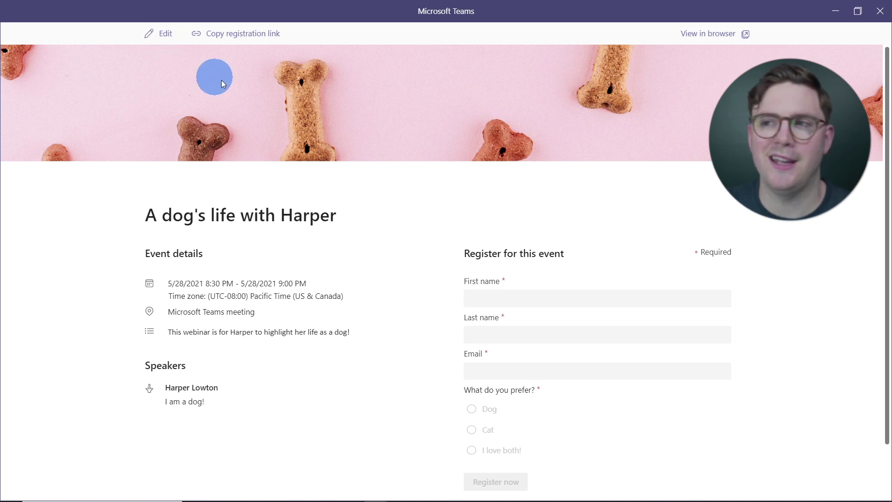
pyautogui.click(880, 11)
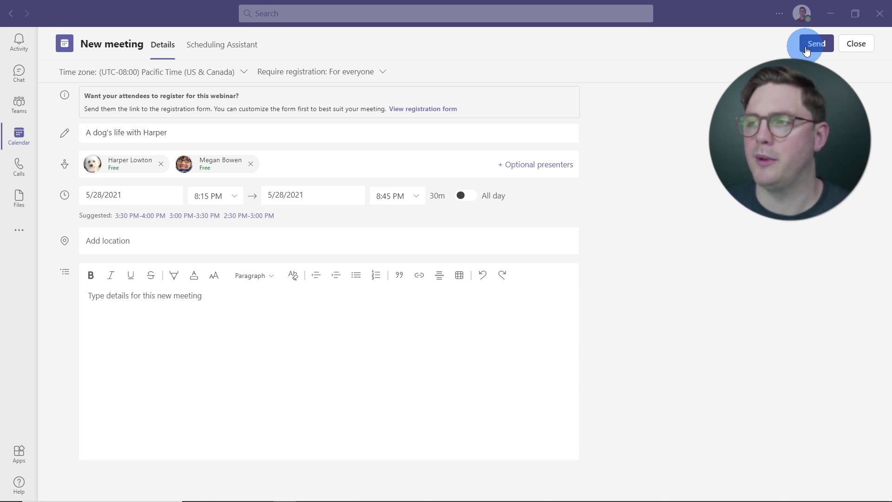
# Step: Change the webinar end time to 9:00 PM and send the invitation
pyautogui.click(404, 197)
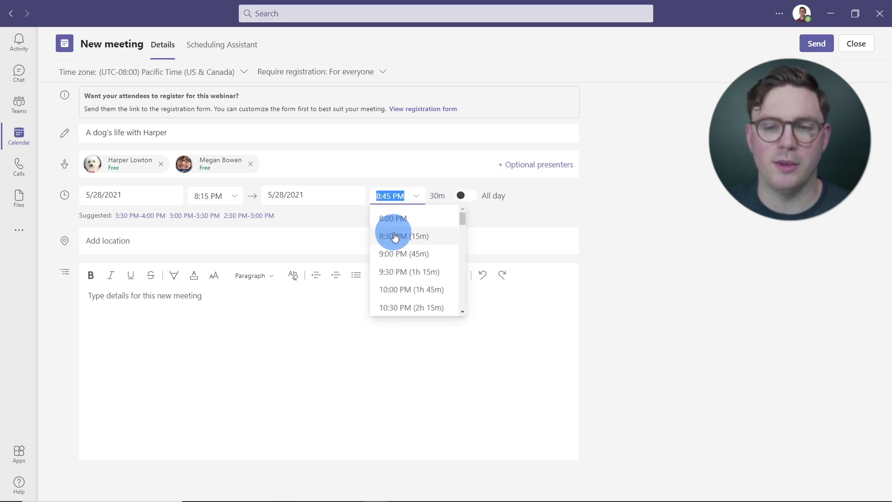
pyautogui.click(396, 253)
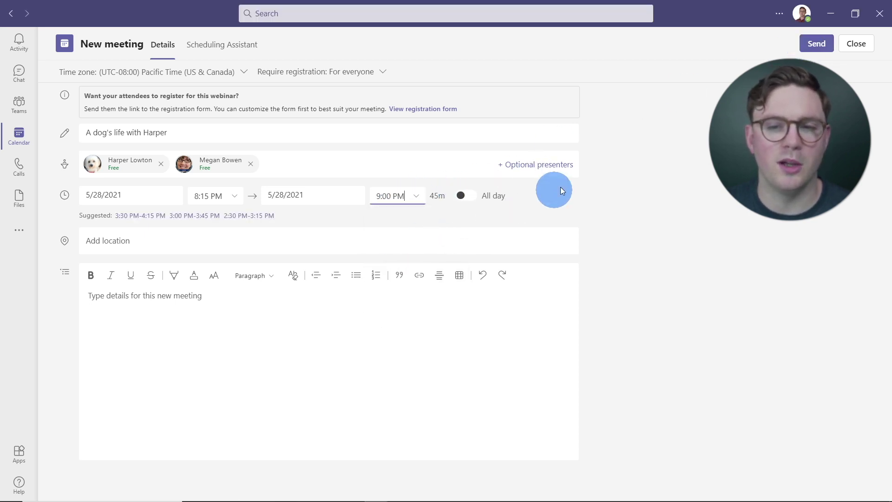
pyautogui.click(810, 46)
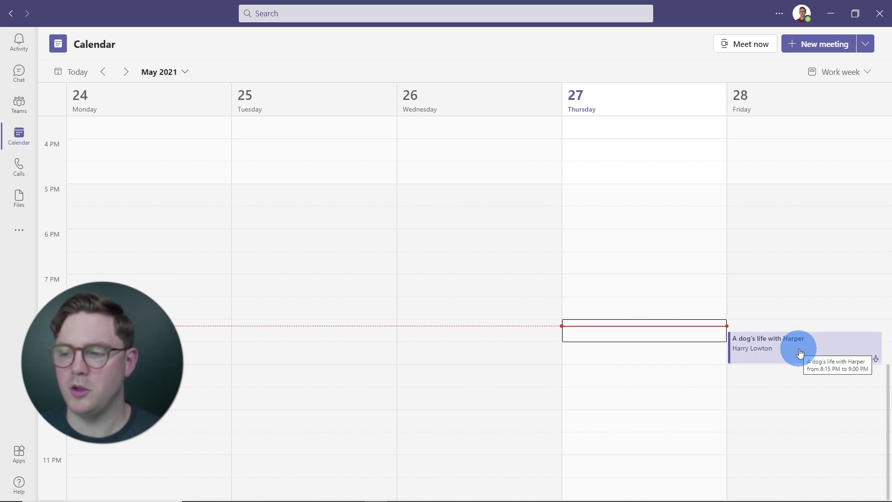
# Step: Open the webinar's meeting page from the calendar, copy its registration link, and switch to Chrome
pyautogui.click(750, 338)
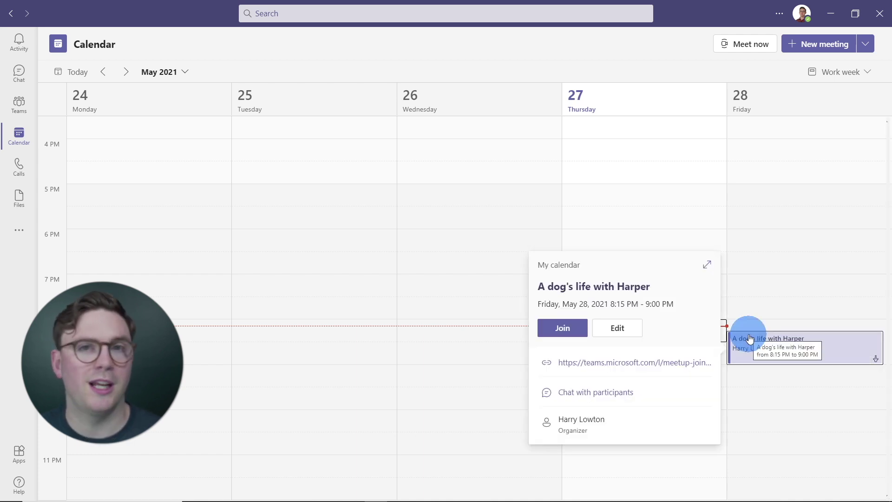
pyautogui.click(706, 265)
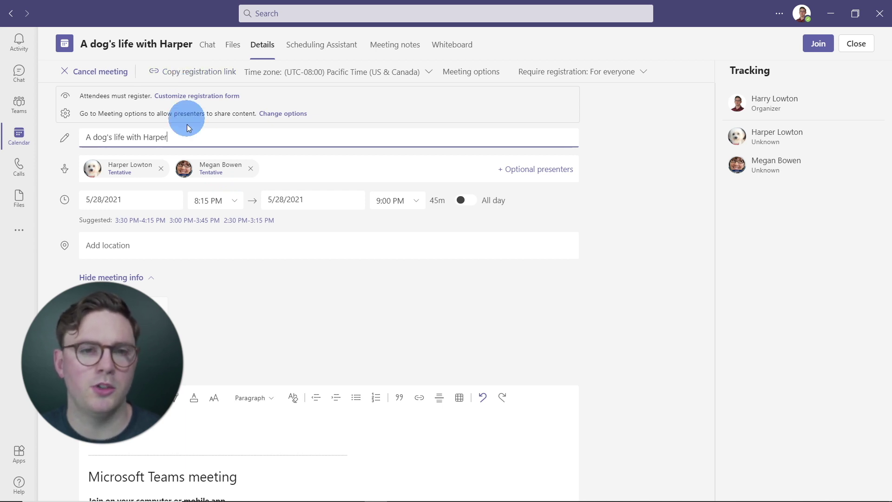
pyautogui.click(190, 74)
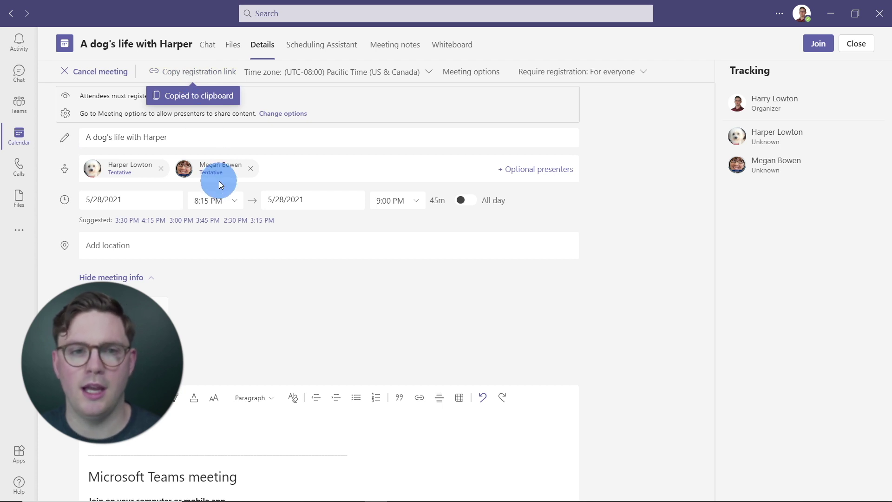
pyautogui.moveTo(371, 495)
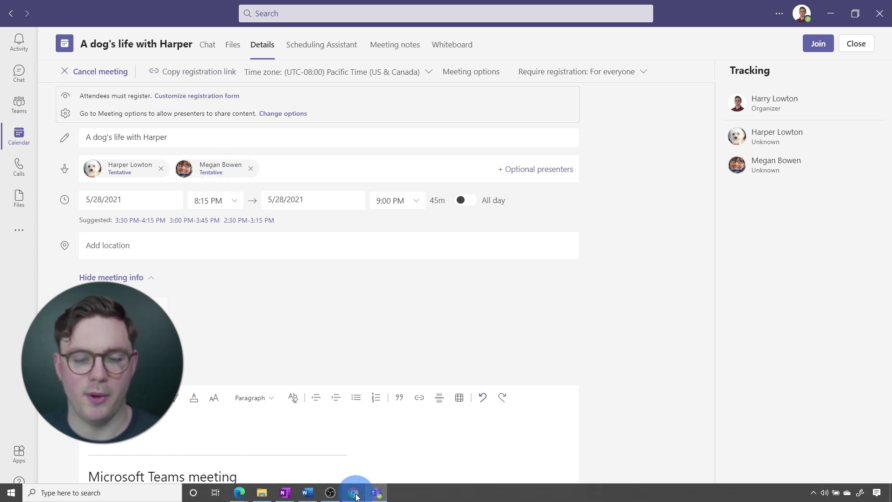
pyautogui.click(355, 493)
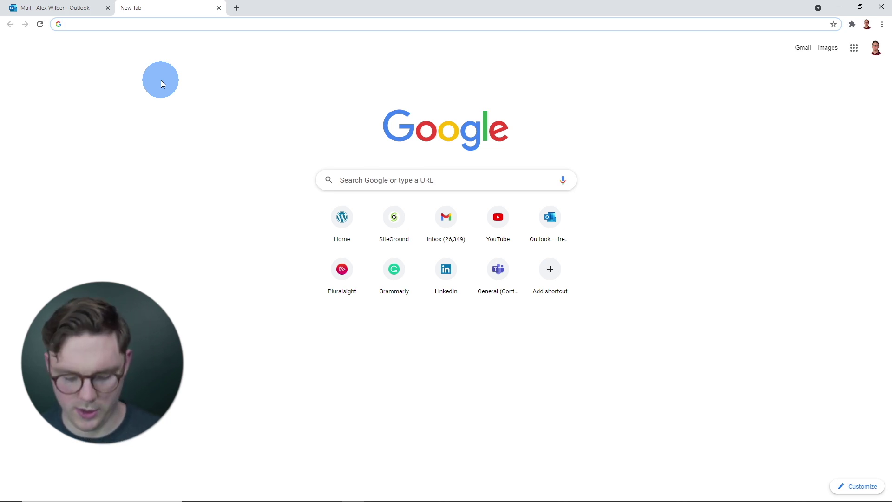
# Step: Load the registration link in Chrome, register an attendee choosing 'I love both!', then switch to Outlook
pyautogui.hotkey('ctrl', 'v')
pyautogui.press('Return')
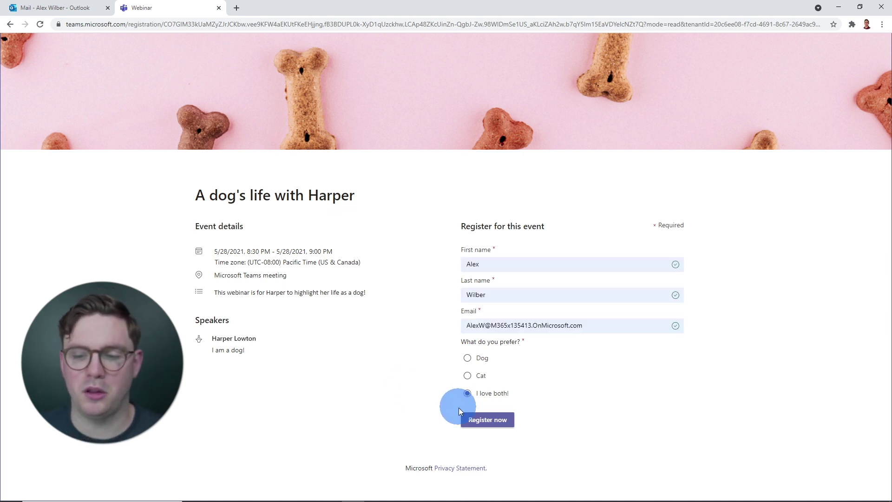
pyautogui.click(476, 422)
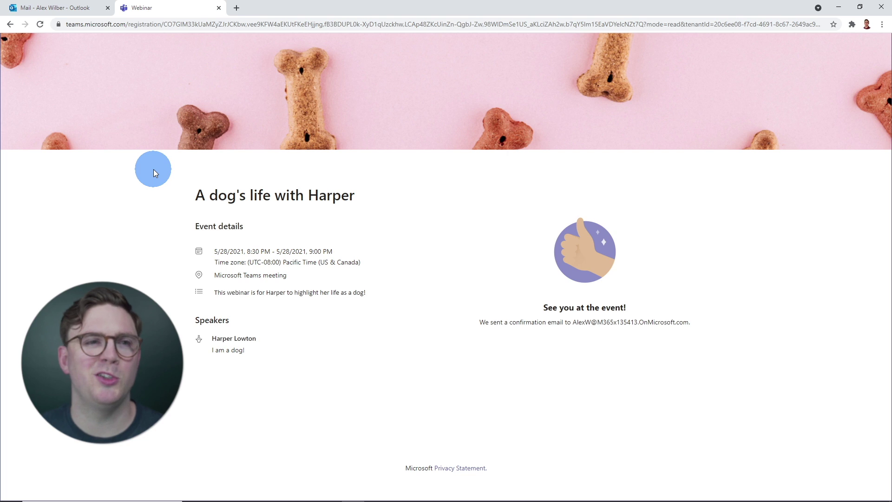
pyautogui.click(51, 8)
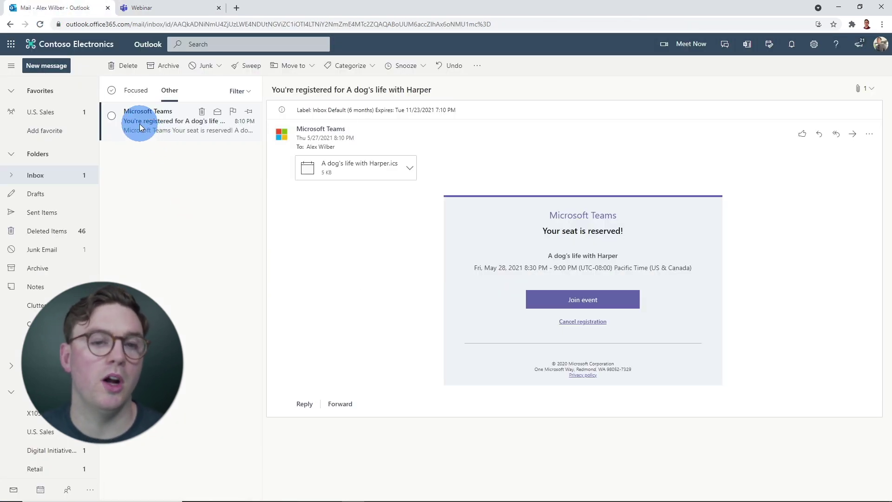
# Step: Add the 'A dog's life with Harper.ics' invite from the registration confirmation email to the calendar
pyautogui.click(112, 116)
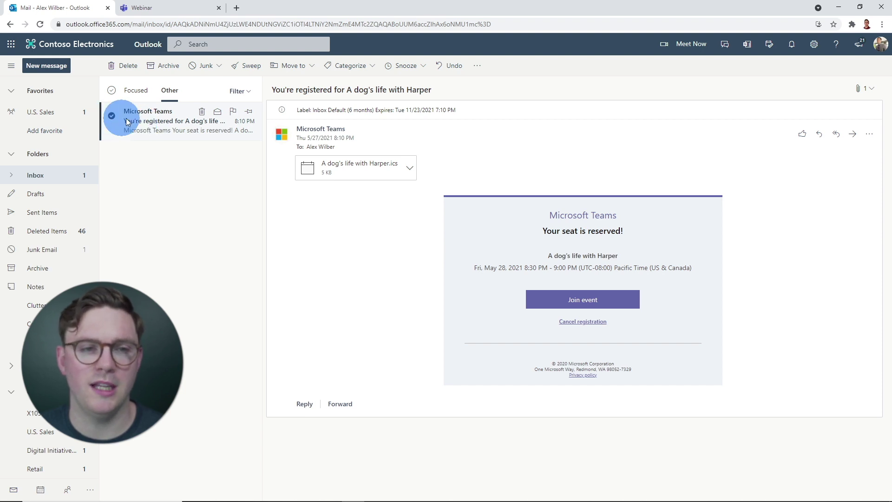
pyautogui.click(409, 174)
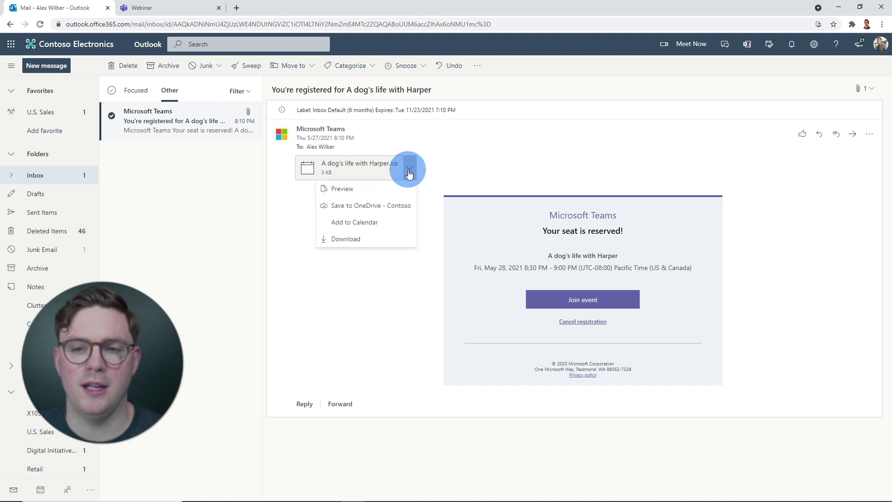
pyautogui.click(384, 225)
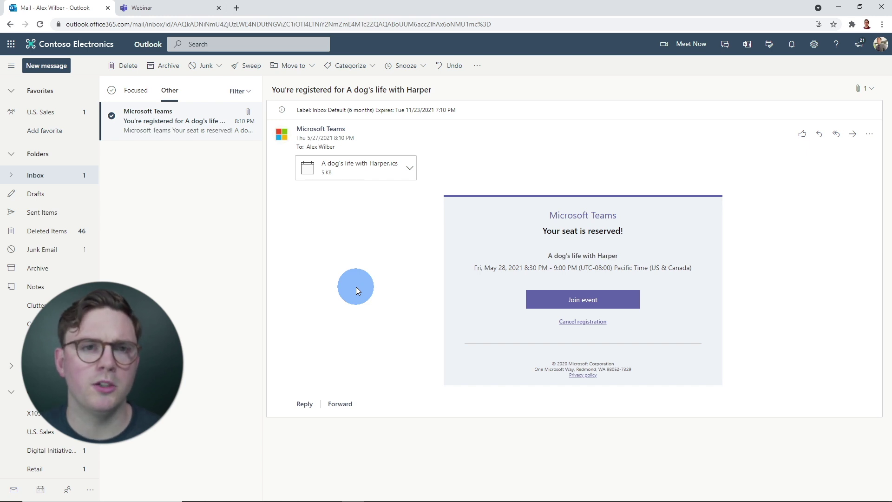
# Step: Download the Registration report from the webinar's meeting details and switch to the Downloads folder
pyautogui.moveTo(307, 499)
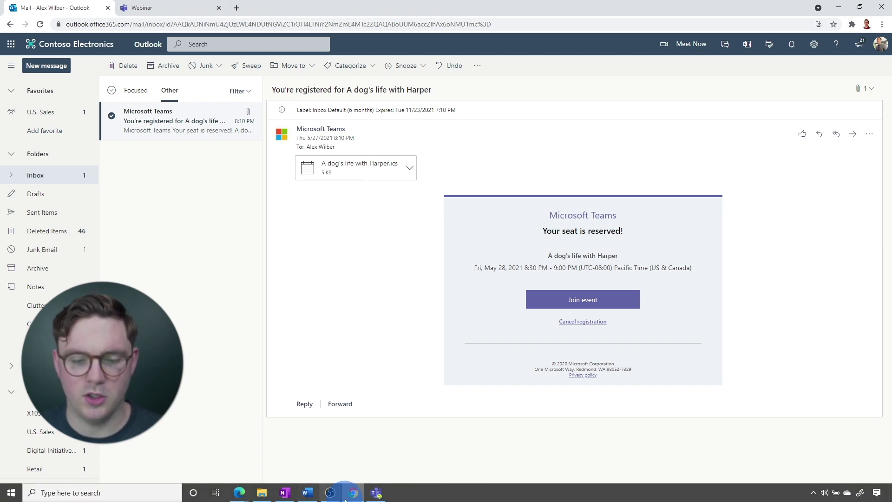
pyautogui.click(376, 493)
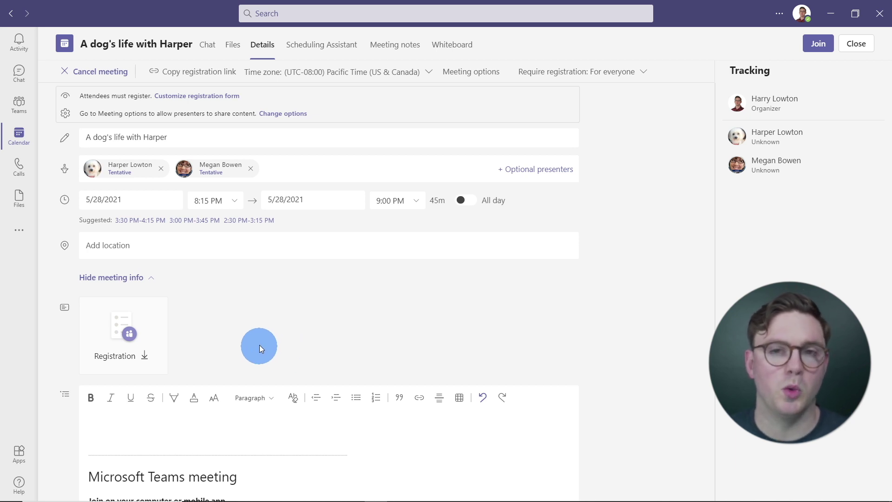
pyautogui.click(125, 335)
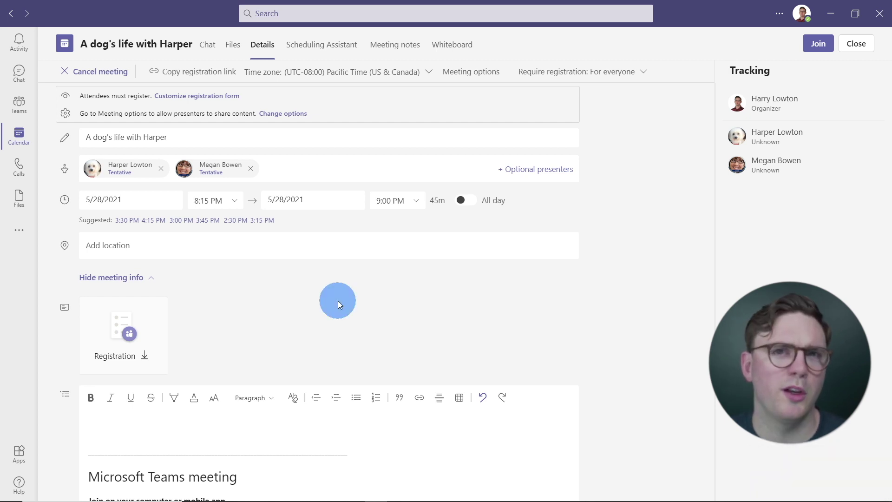
pyautogui.hotkey('alt', 'Tab')
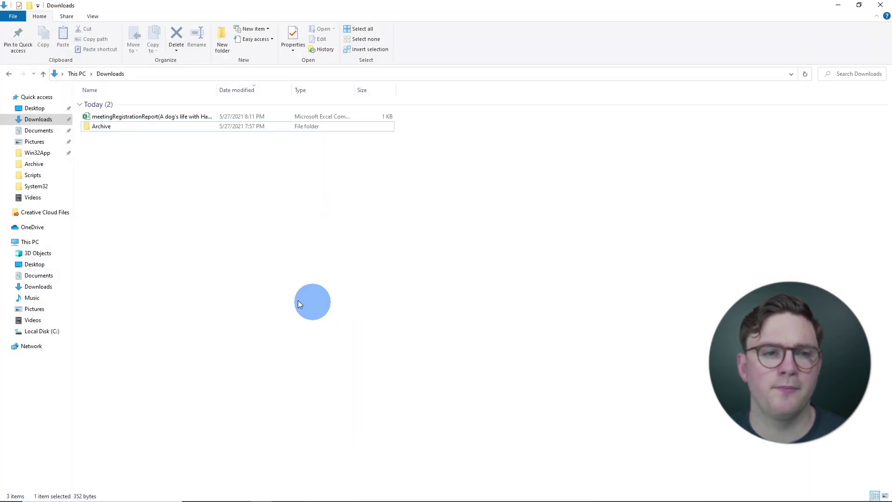
# Step: Open meetingRegistrationReport in Excel, autofit columns A, B and C, and check cell C4
pyautogui.click(154, 117)
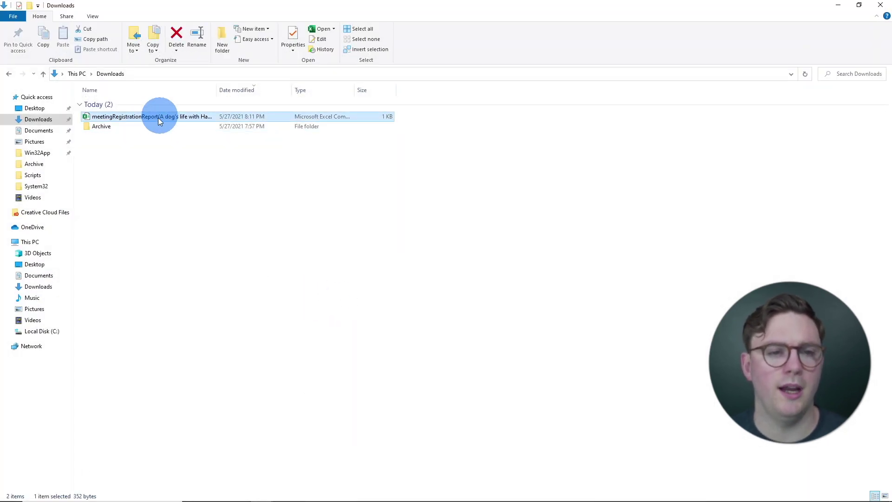
pyautogui.doubleClick(184, 116)
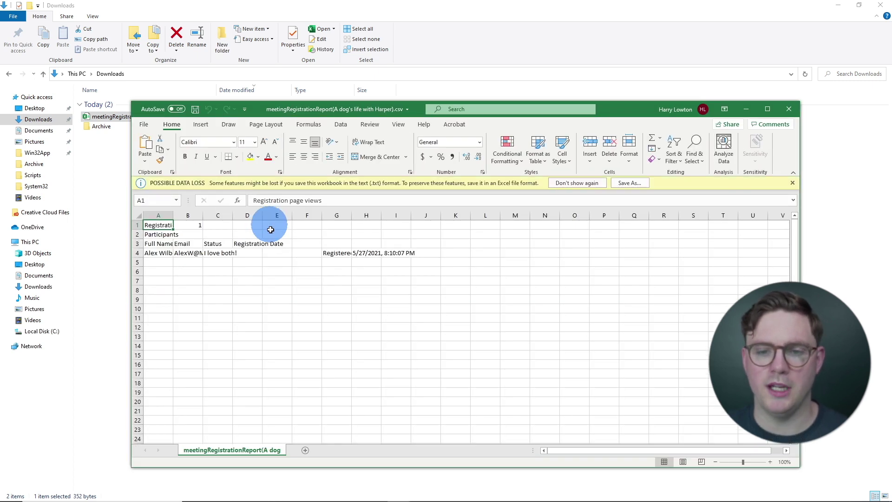
pyautogui.doubleClick(174, 215)
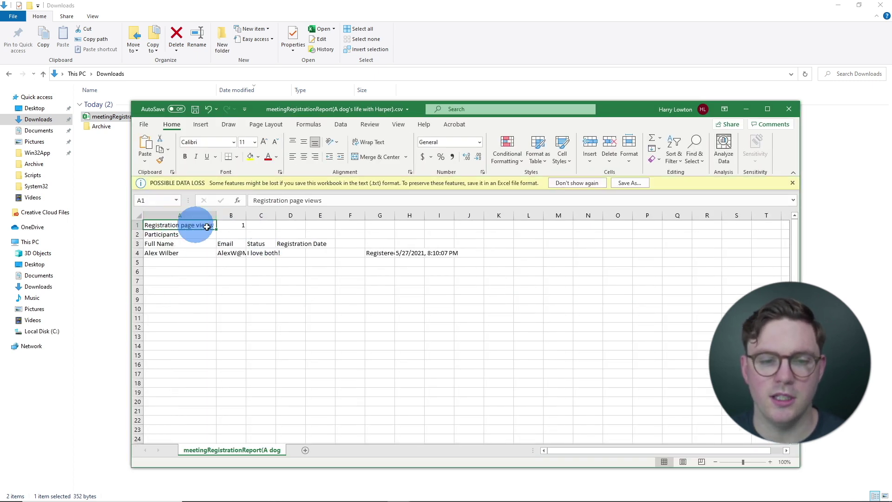
pyautogui.doubleClick(245, 218)
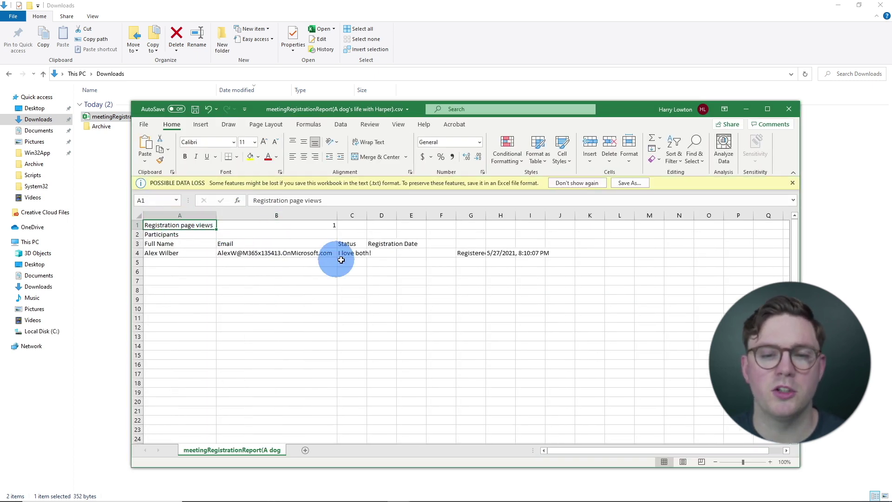
pyautogui.doubleClick(368, 215)
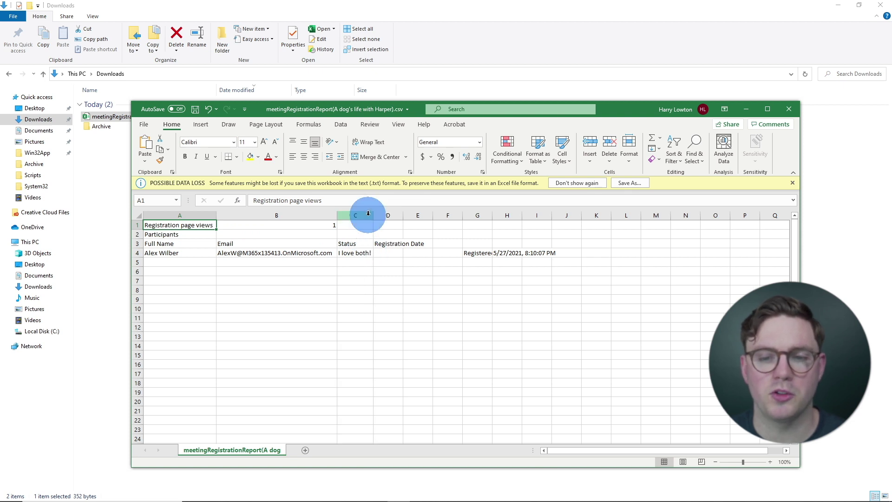
pyautogui.click(354, 254)
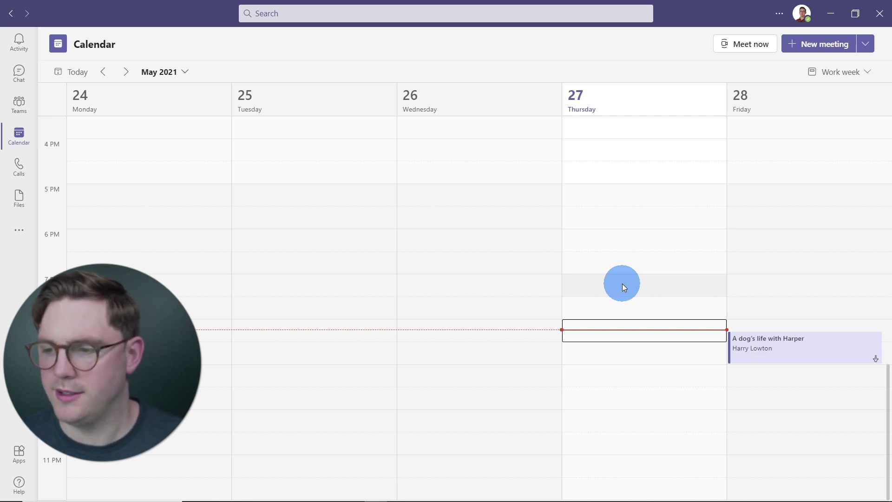
# Step: Join 'A dog's life with Harper' as organizer with camera on, computer audio and microphone muted
pyautogui.click(777, 353)
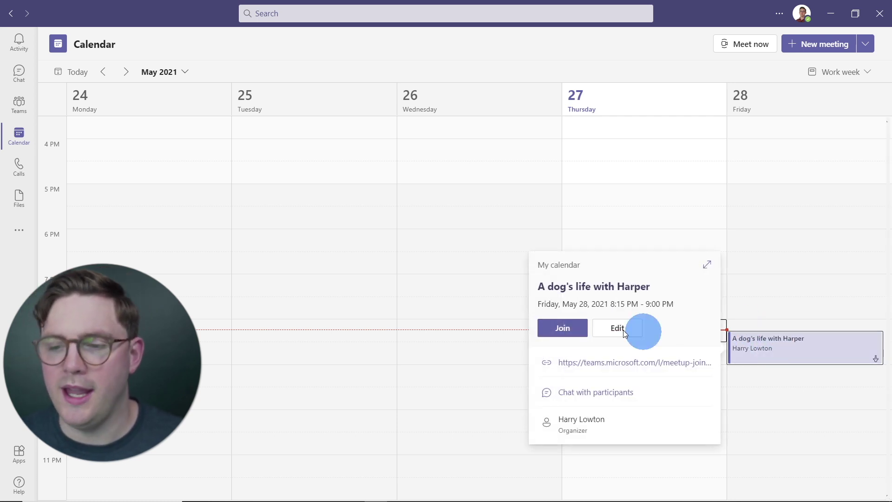
pyautogui.click(554, 329)
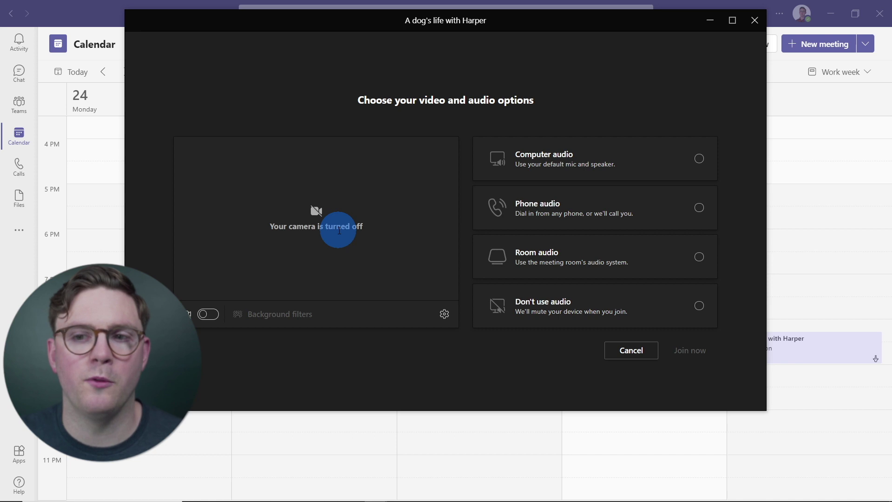
pyautogui.click(589, 171)
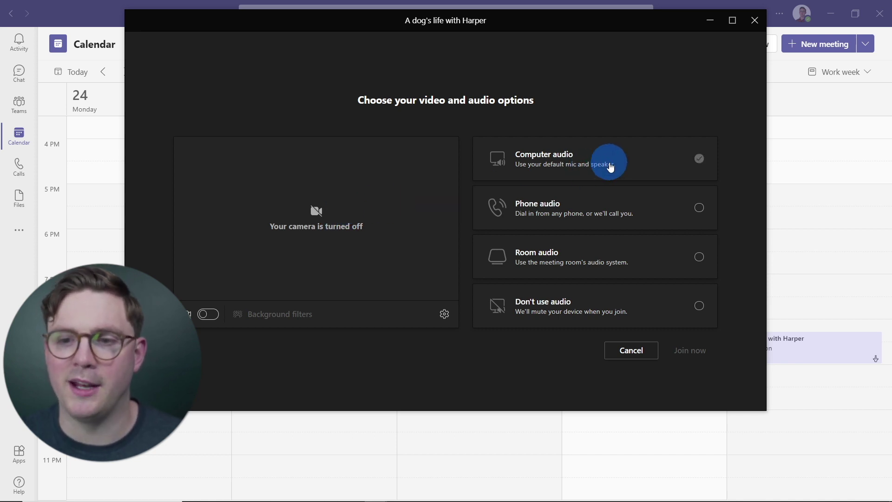
pyautogui.click(209, 316)
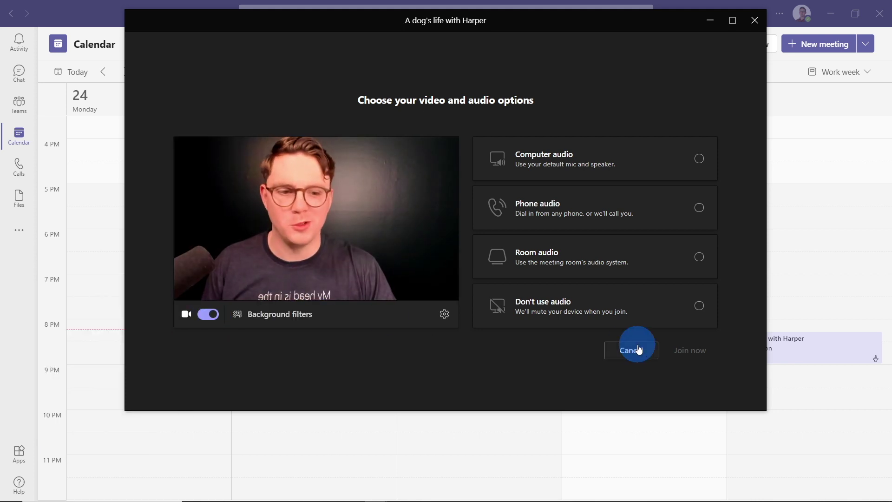
pyautogui.click(700, 162)
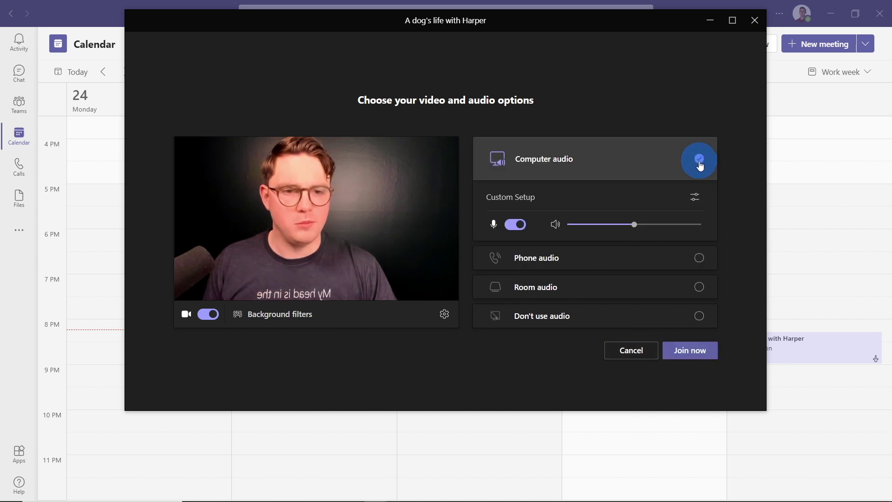
pyautogui.click(517, 225)
pyautogui.click(690, 349)
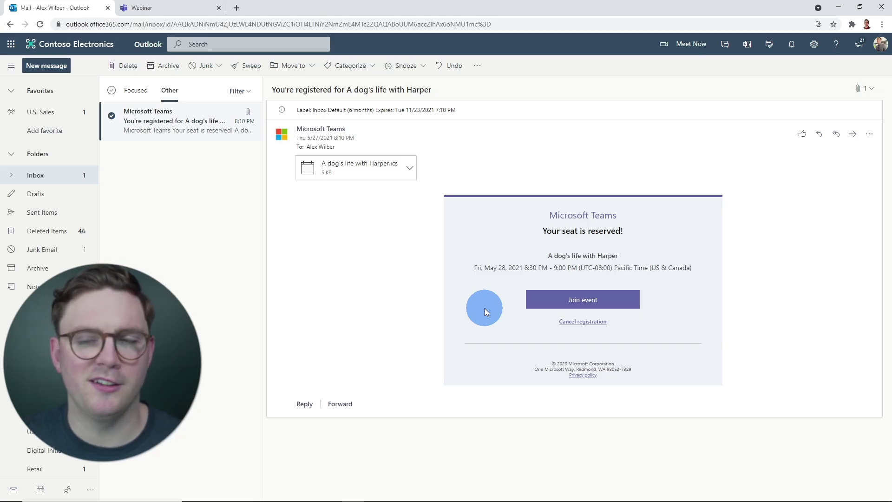
# Step: Join the event from the registration email as the attendee, continuing in the browser
pyautogui.click(572, 300)
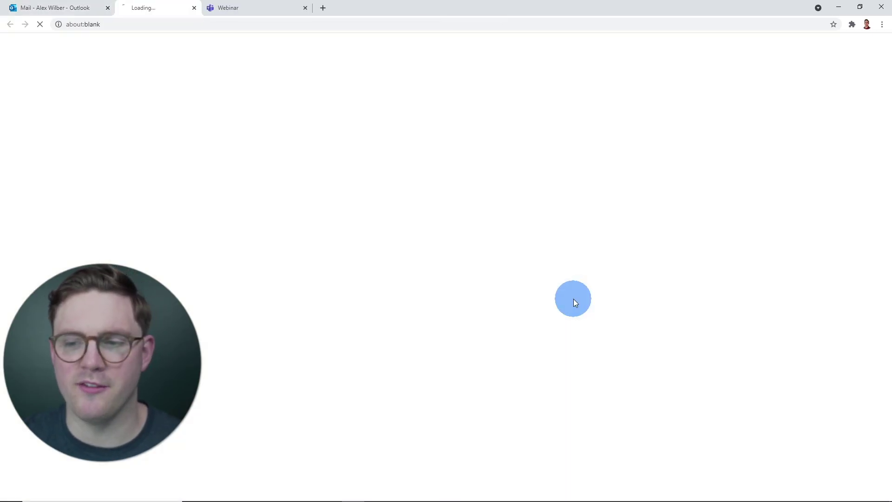
pyautogui.click(590, 227)
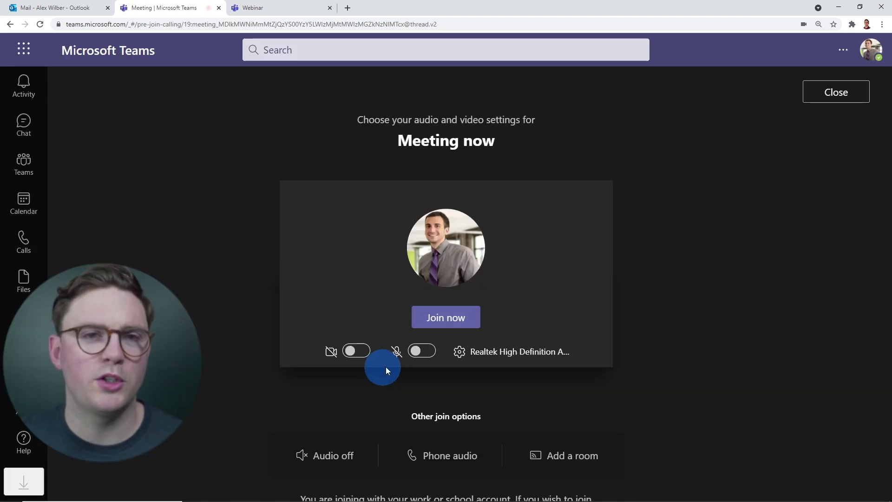
pyautogui.click(440, 320)
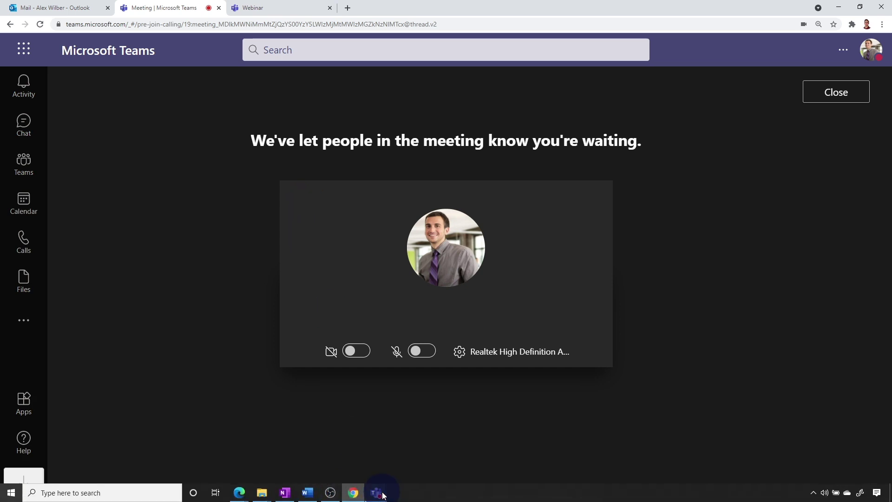
# Step: Maximize the organizer's meeting window and admit the waiting attendee from the lobby
pyautogui.moveTo(395, 483)
pyautogui.click(420, 431)
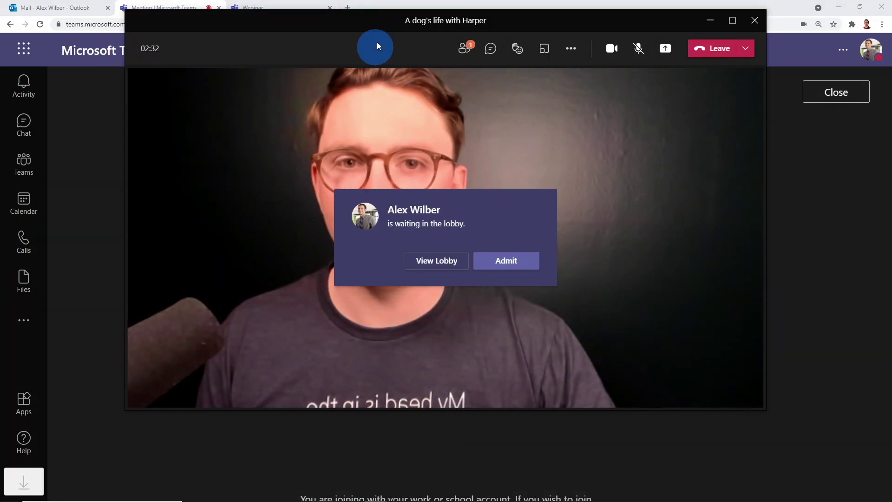
pyautogui.moveTo(377, 41); pyautogui.dragTo(381, 24)
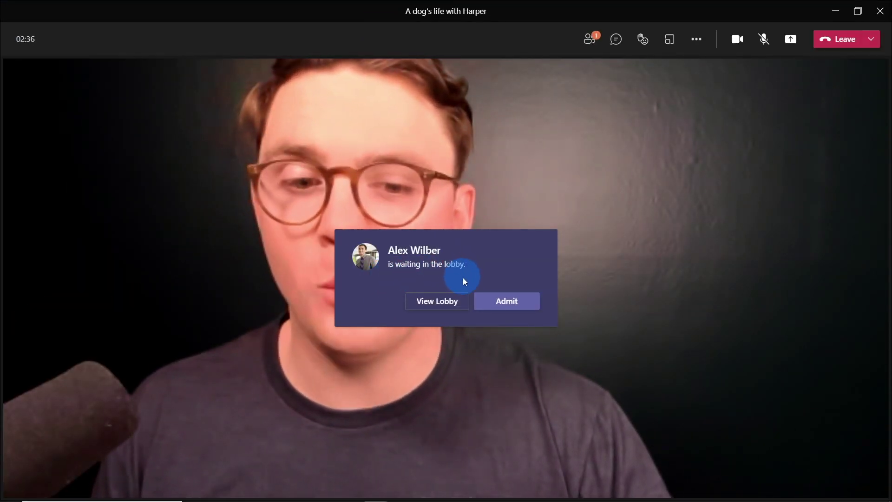
pyautogui.click(455, 302)
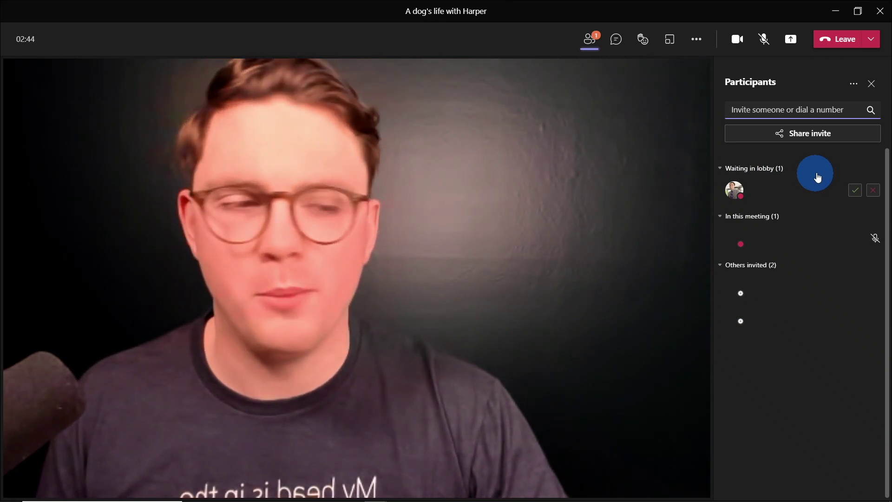
pyautogui.click(854, 190)
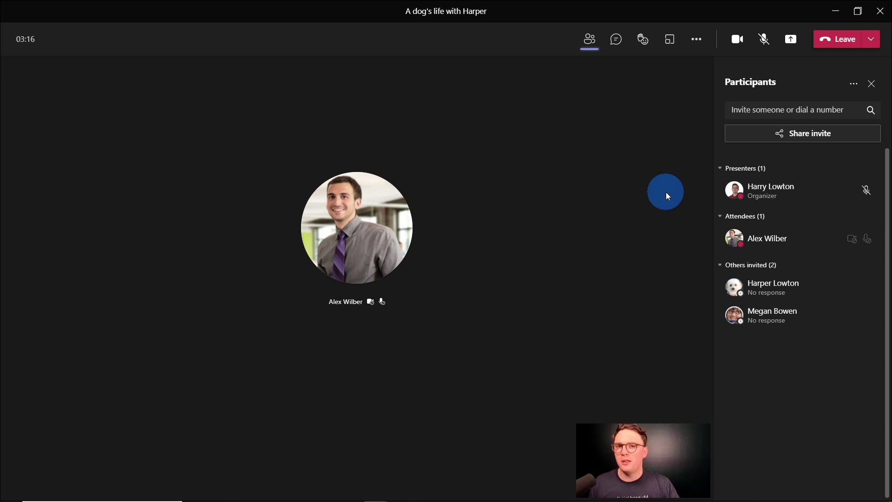
# Step: Open and close the webinar's Meeting options, then show the participants list
pyautogui.click(696, 39)
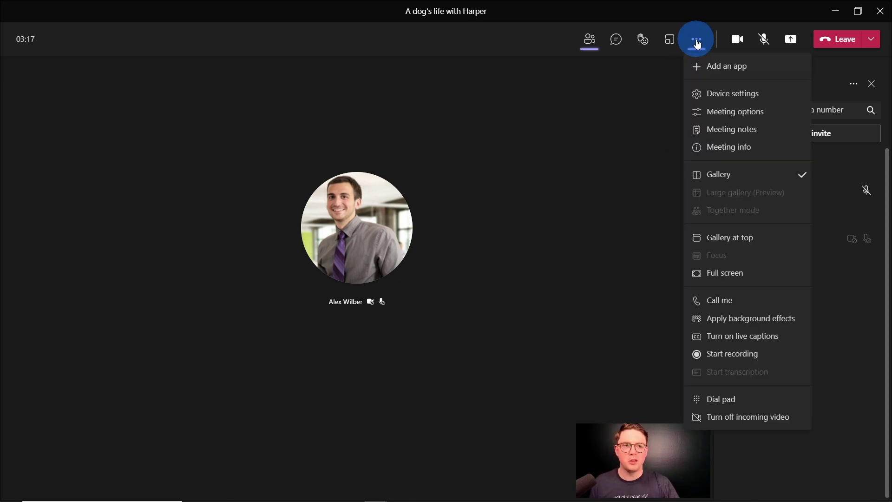
pyautogui.click(727, 113)
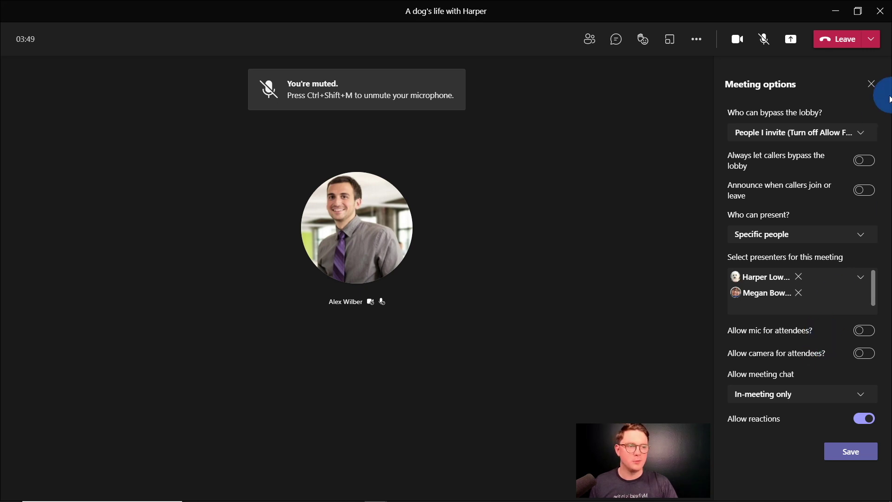
pyautogui.click(871, 83)
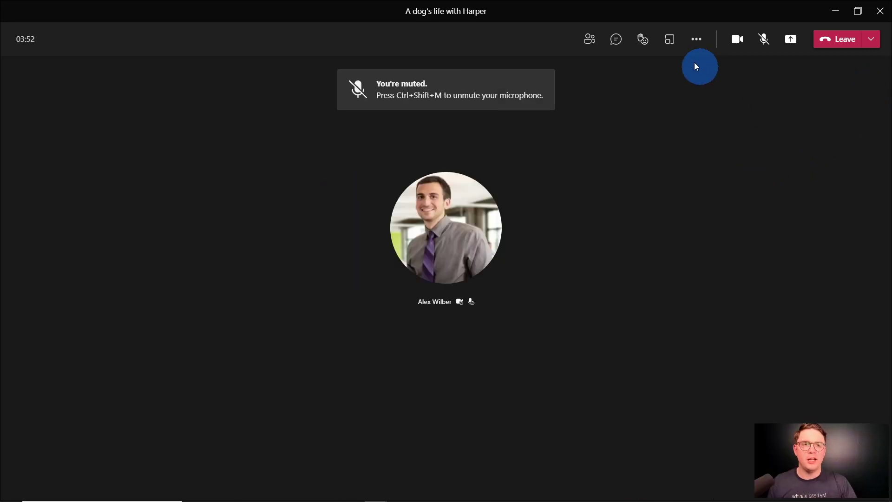
pyautogui.click(590, 43)
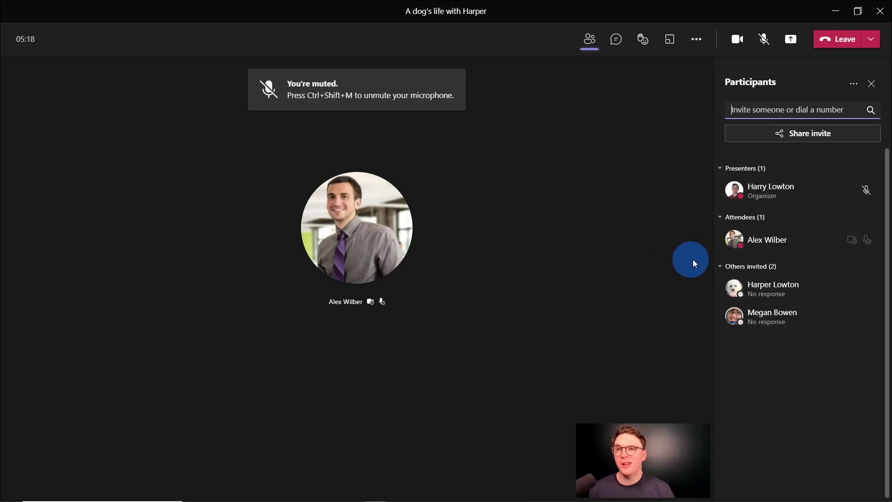
pyautogui.click(861, 240)
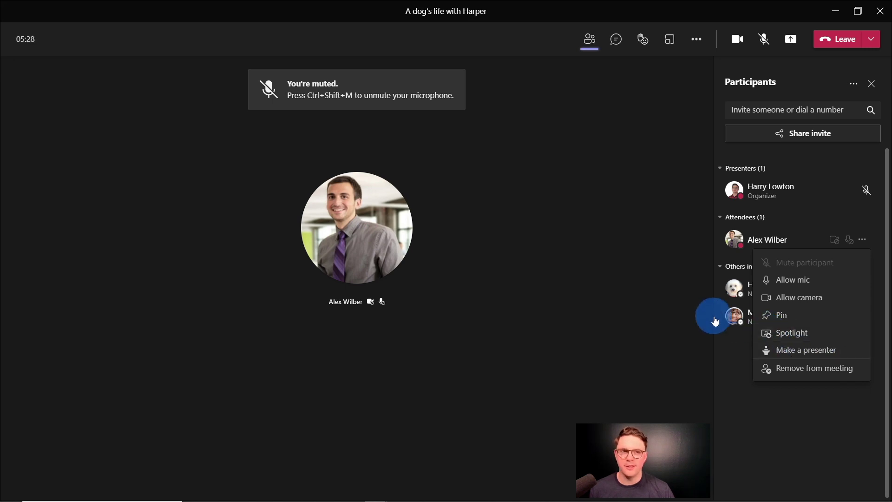
pyautogui.click(590, 160)
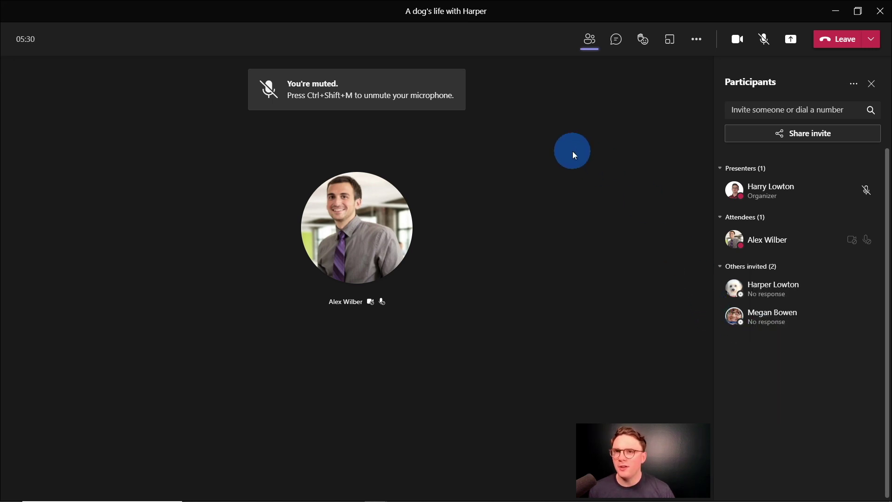
pyautogui.click(694, 41)
# Step: Present Harper Puff.pptx from OneDrive via PowerPoint Live, starting on slide 1 of 5
pyautogui.click(693, 40)
pyautogui.click(792, 41)
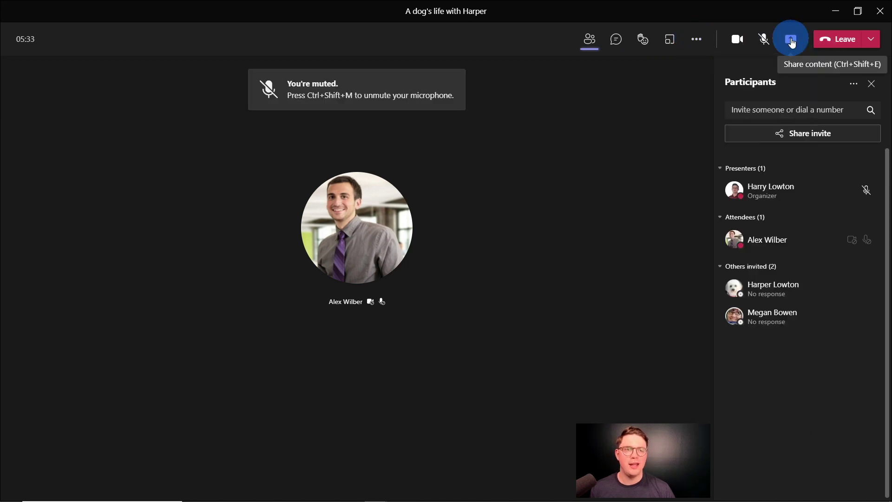
pyautogui.click(762, 137)
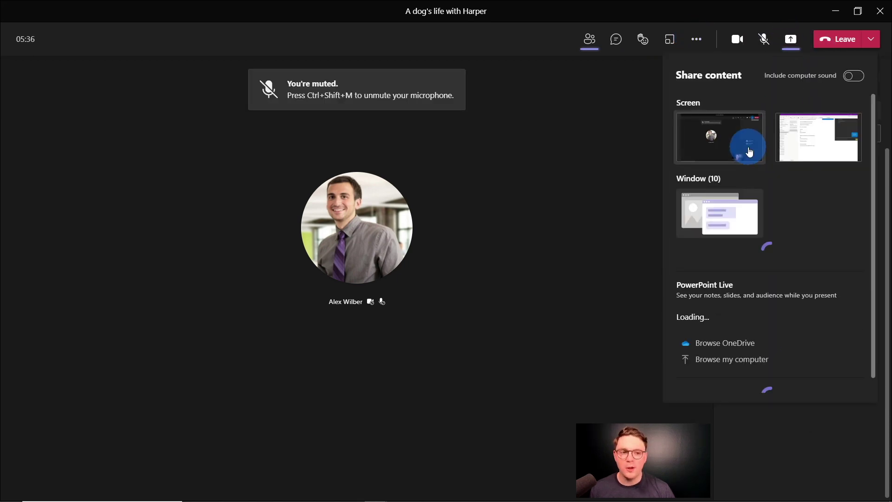
pyautogui.click(731, 216)
pyautogui.scroll(-1, 730, 223)
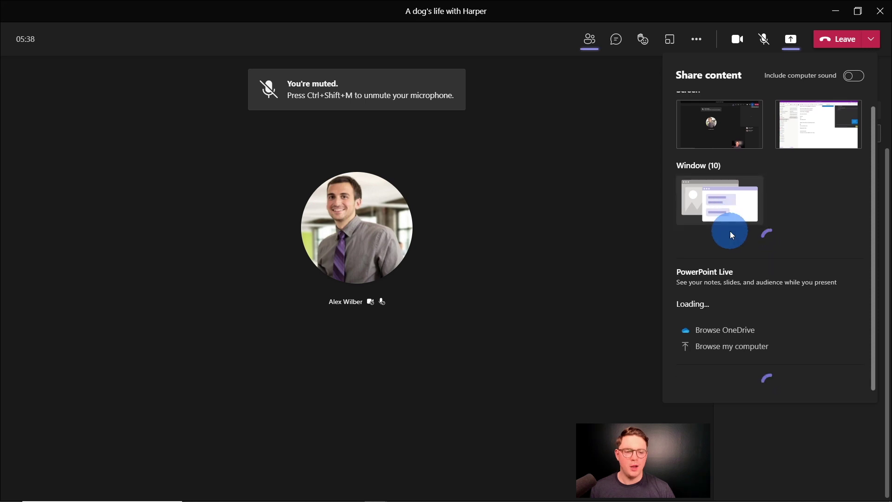
pyautogui.click(706, 352)
pyautogui.scroll(-1, 723, 330)
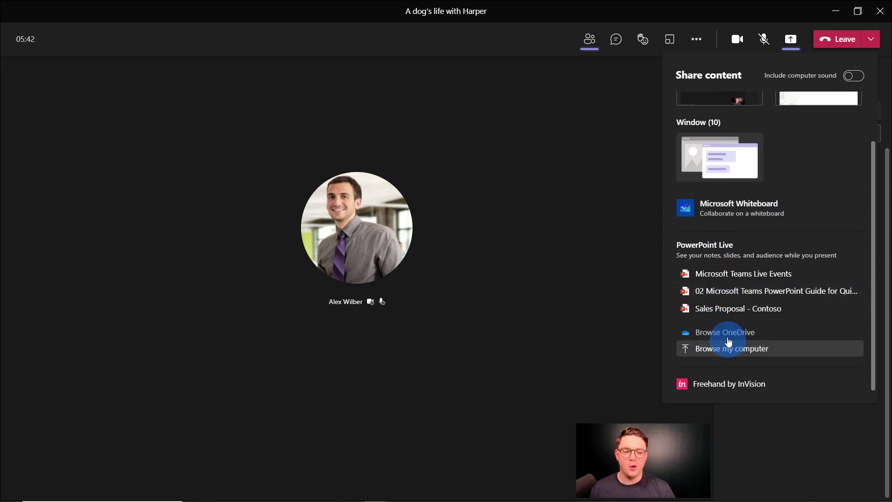
pyautogui.click(725, 332)
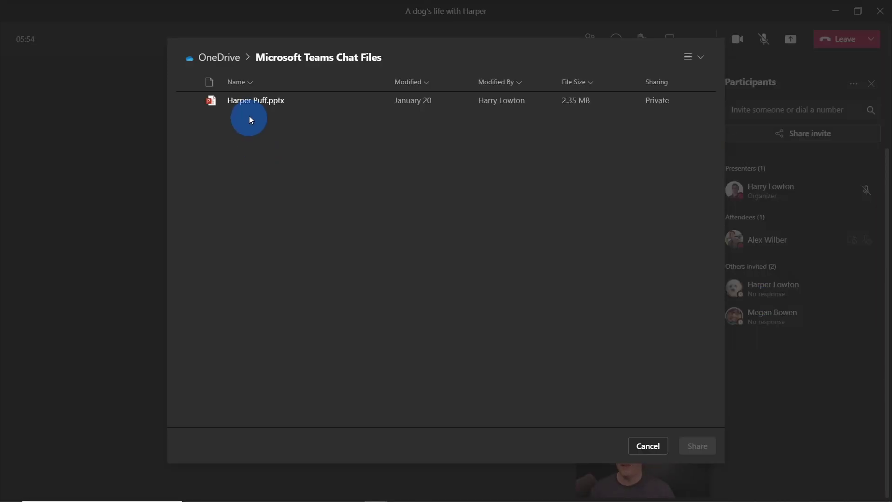
pyautogui.click(248, 102)
pyautogui.click(697, 443)
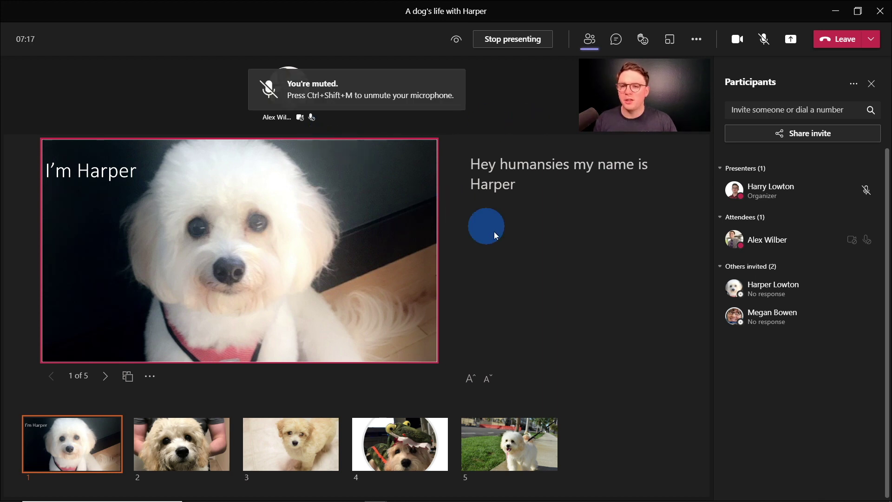
# Step: Open the meeting chat, check the attendee's view of the slide in Chrome, then return to the meeting
pyautogui.click(617, 40)
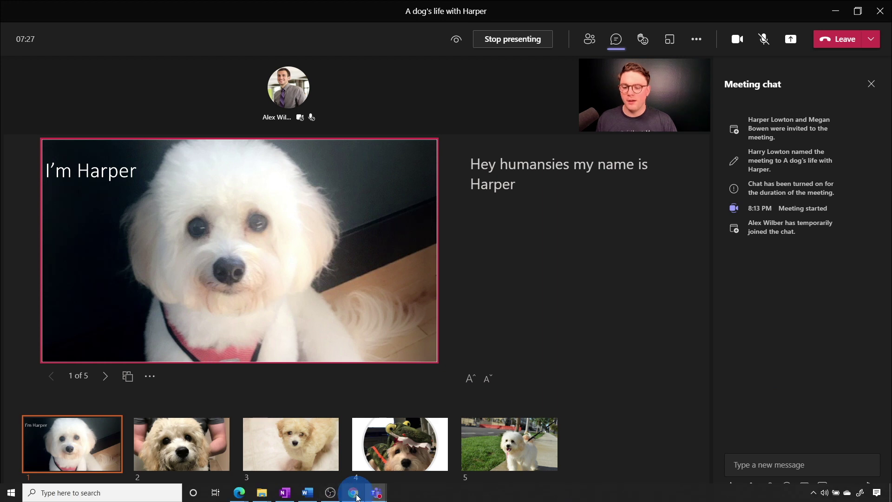
pyautogui.click(353, 492)
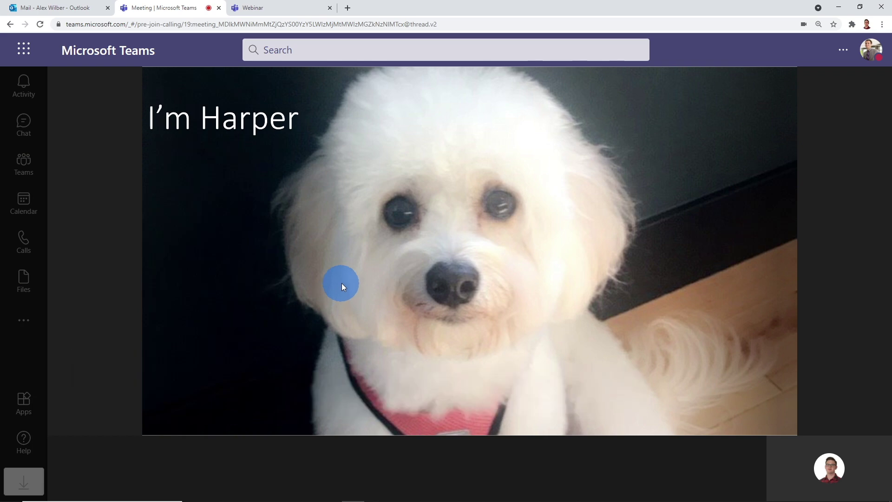
pyautogui.hotkey('alt', 'Tab')
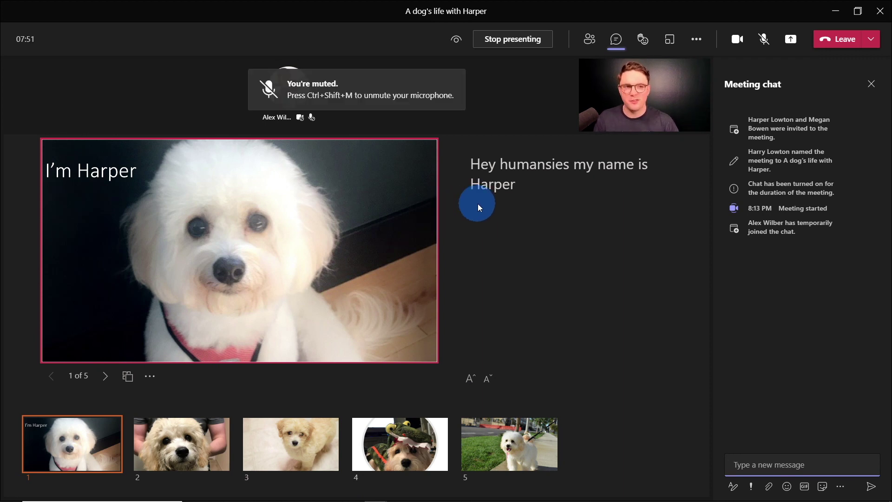
pyautogui.click(871, 39)
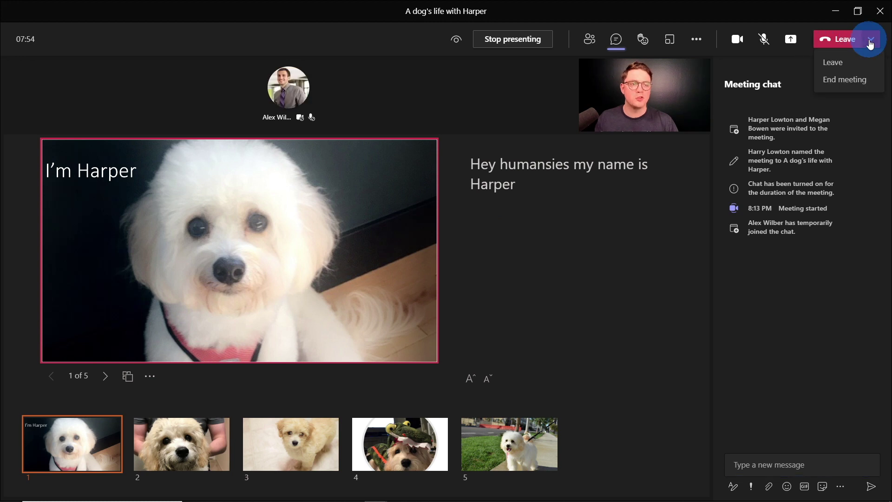
# Step: End the webinar for everyone and return to the Teams Calendar
pyautogui.click(854, 80)
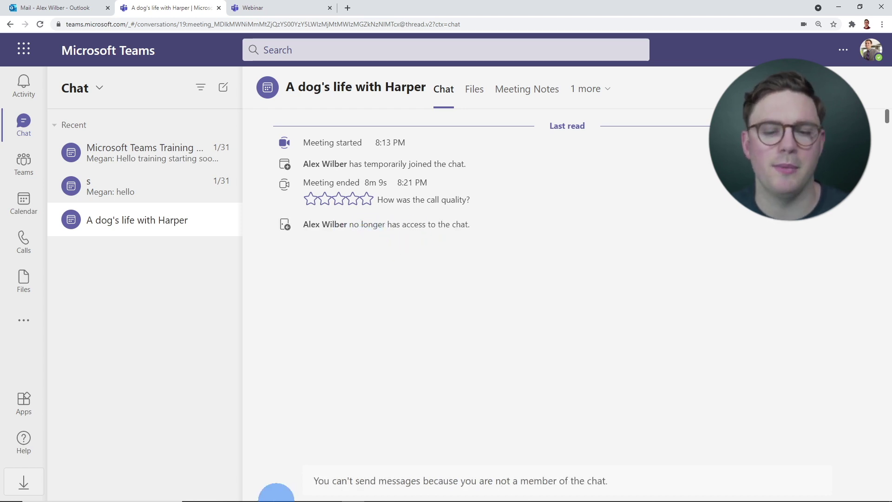
pyautogui.moveTo(285, 492)
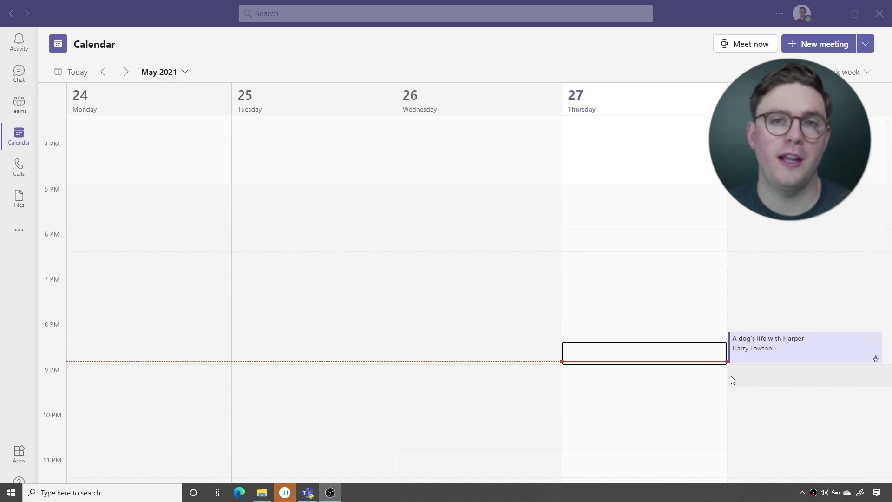
# Step: Open the ended webinar's details from Calendar and download its attendance report
pyautogui.click(749, 343)
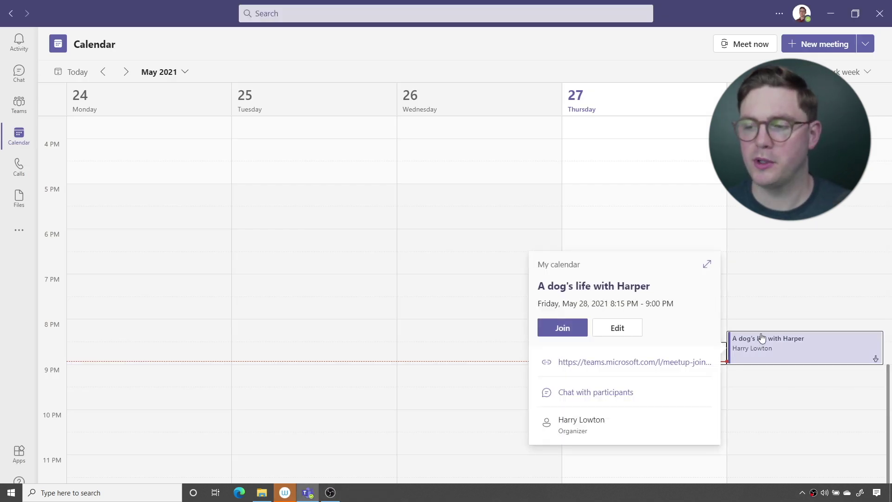
pyautogui.click(707, 265)
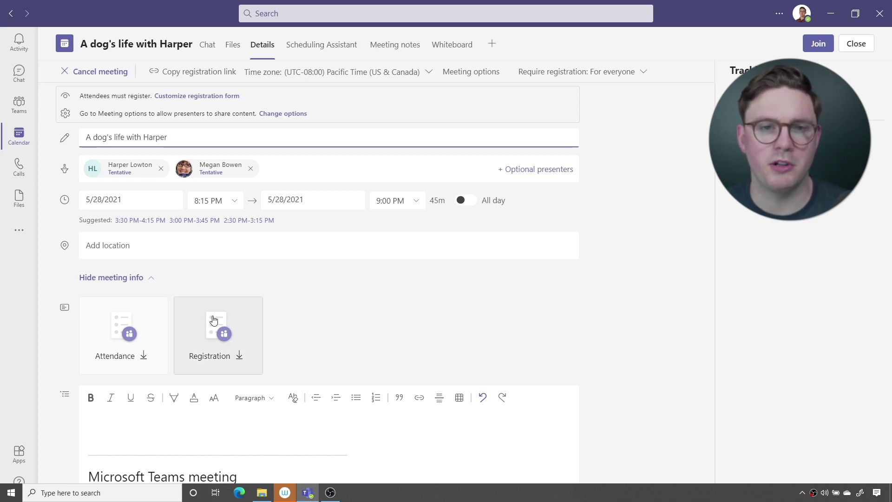
pyautogui.click(130, 324)
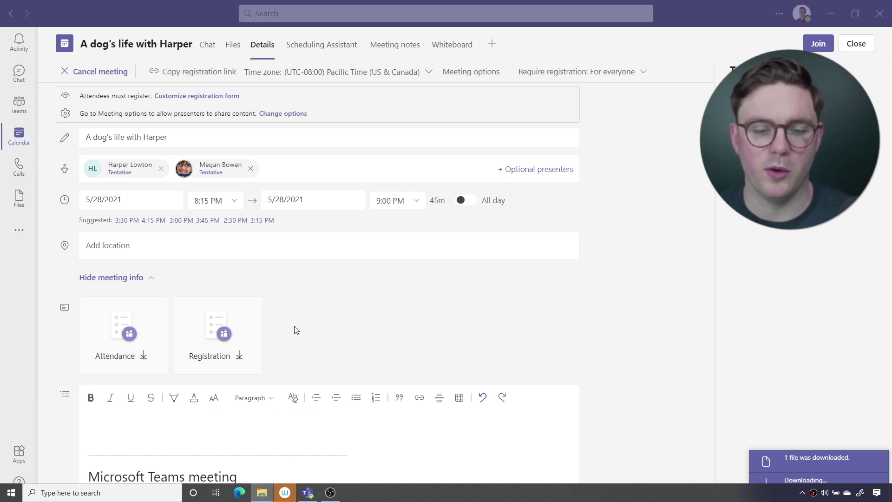
# Step: In Downloads, select meetingAttendanceReport(A dog's life with Harper).csv
pyautogui.click(262, 493)
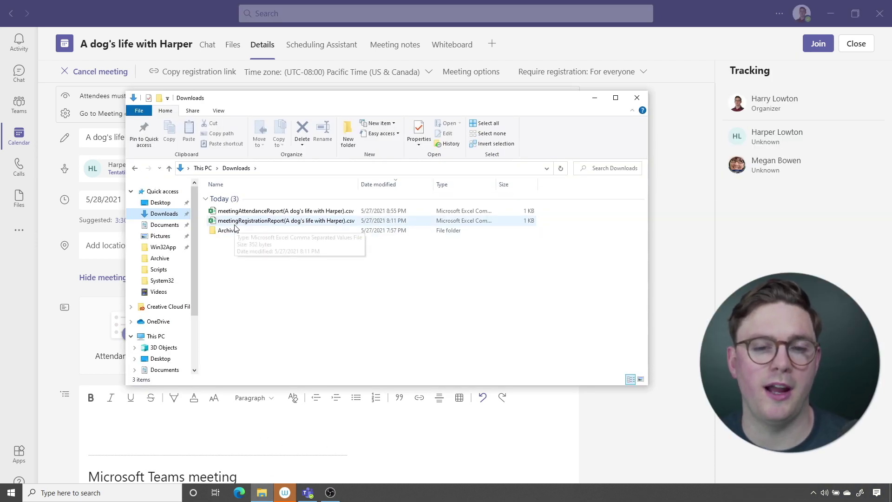
pyautogui.click(260, 213)
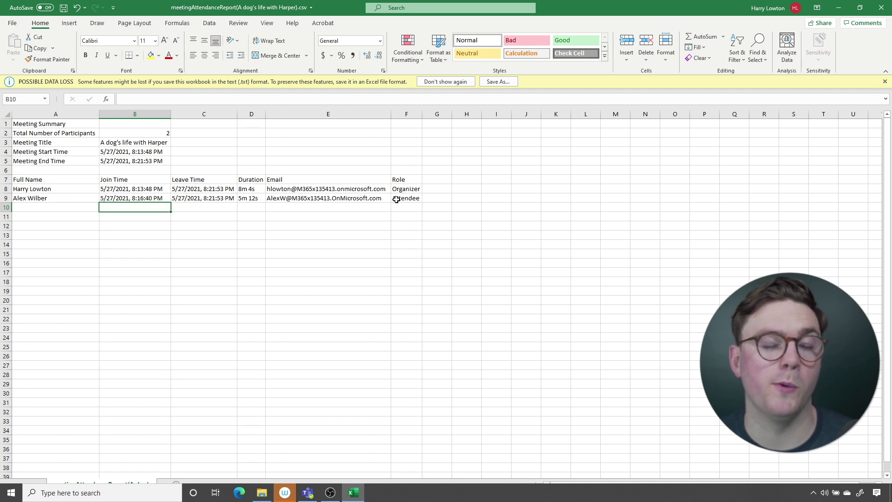
# Step: Minimize Excel after reviewing the two participants' attendance rows
pyautogui.click(839, 8)
pyautogui.click(545, 46)
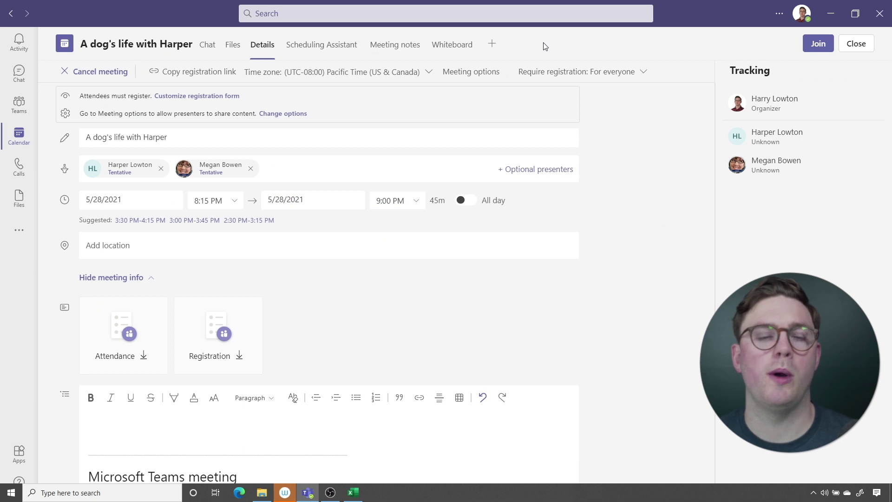